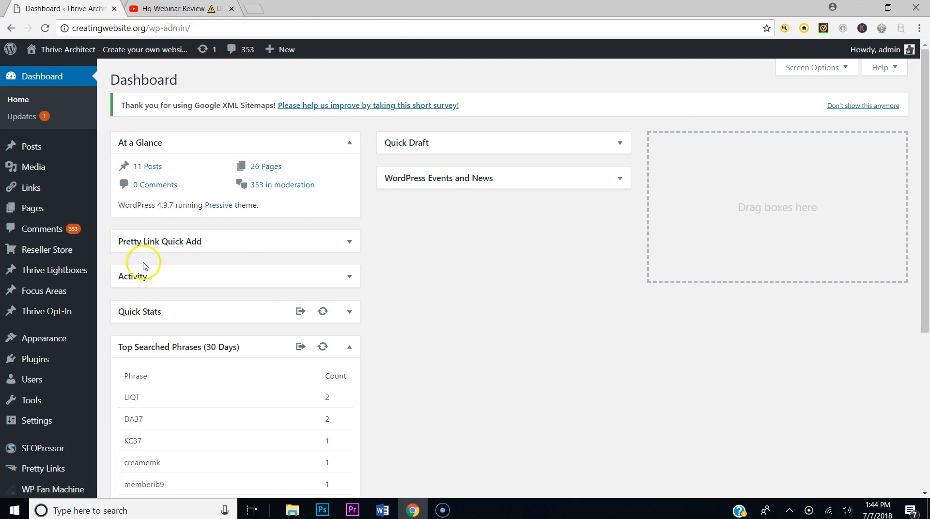
Step: Open the Contact Us page from the site's pages list for editing in Thrive Architect
{"action": "scroll", "coordinate": [145, 264], "scroll_direction": "down", "scroll_amount": 2}
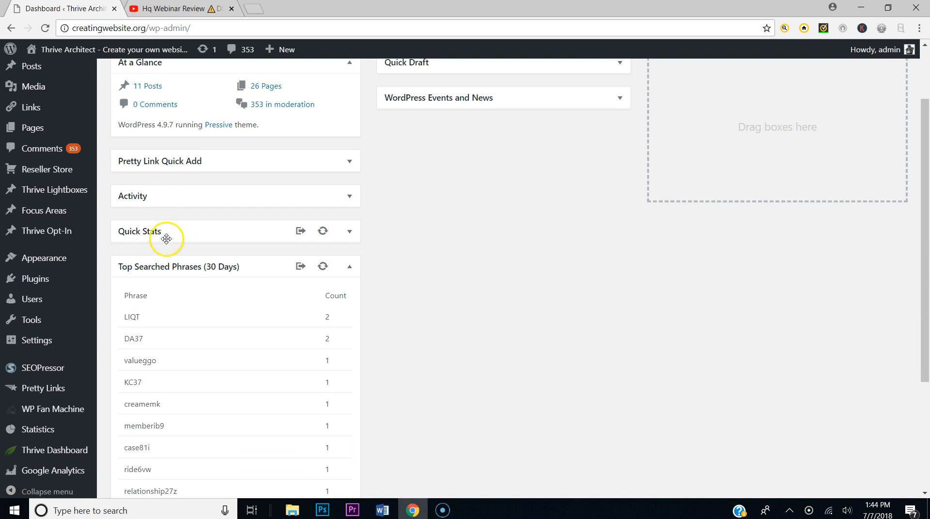
{"action": "scroll", "coordinate": [234, 258], "scroll_direction": "down", "scroll_amount": 3}
{"action": "scroll", "coordinate": [237, 251], "scroll_direction": "up", "scroll_amount": 5}
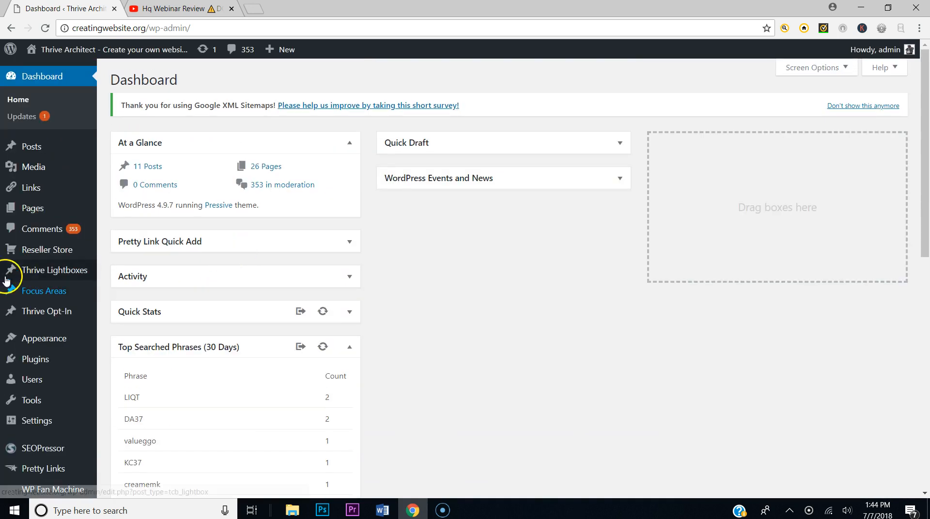
{"action": "left_click", "coordinate": [44, 211]}
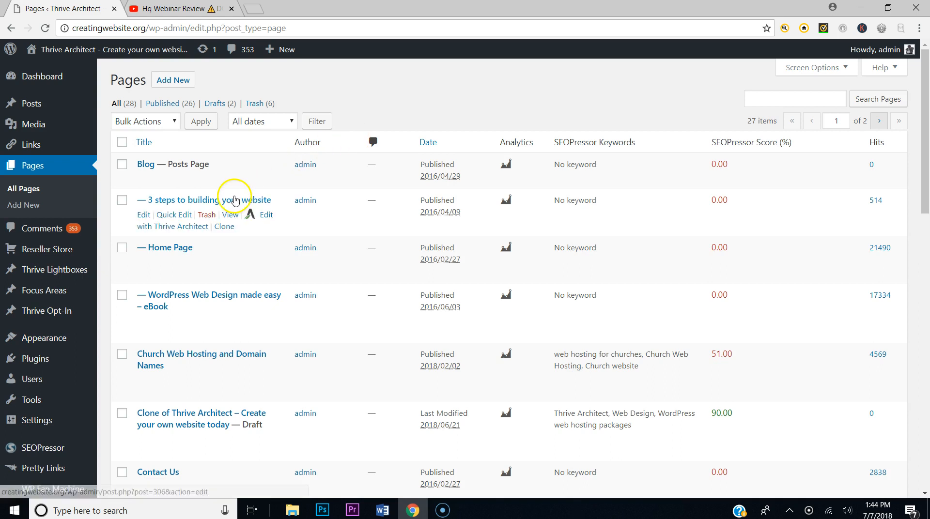
{"action": "scroll", "coordinate": [244, 198], "scroll_direction": "down", "scroll_amount": 7}
{"action": "scroll", "coordinate": [247, 199], "scroll_direction": "up", "scroll_amount": 3}
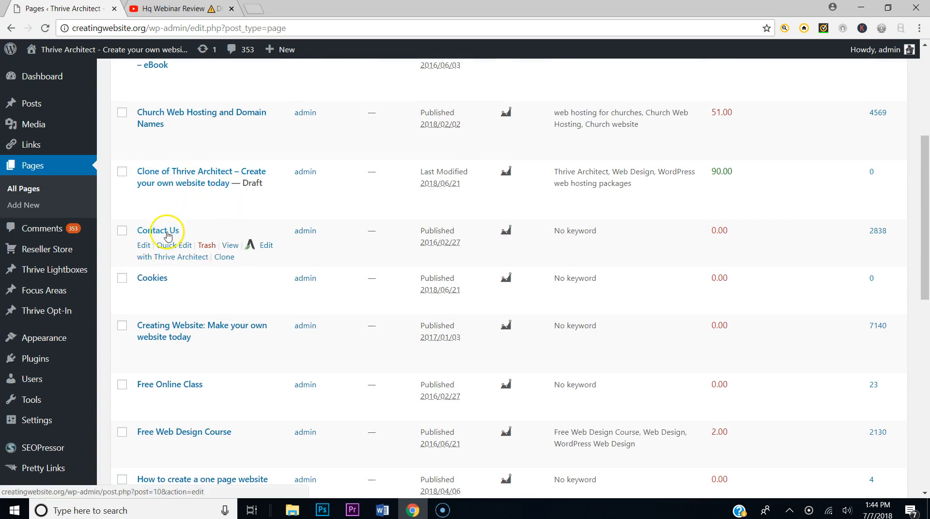
{"action": "left_click", "coordinate": [180, 258]}
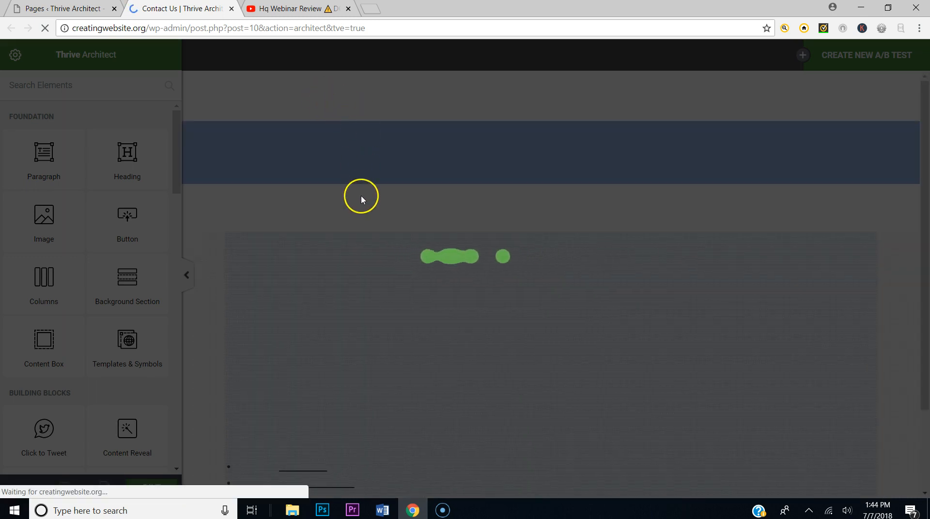
Step: Insert a Contact Form element between the customer support phone number and the "Want to get in touch?" text
{"action": "scroll", "coordinate": [434, 270], "scroll_direction": "down", "scroll_amount": 3}
{"action": "scroll", "coordinate": [445, 272], "scroll_direction": "up", "scroll_amount": 3}
{"action": "scroll", "coordinate": [445, 272], "scroll_direction": "down", "scroll_amount": 1}
{"action": "scroll", "coordinate": [445, 272], "scroll_direction": "down", "scroll_amount": 2}
{"action": "scroll", "coordinate": [442, 214], "scroll_direction": "up", "scroll_amount": 3}
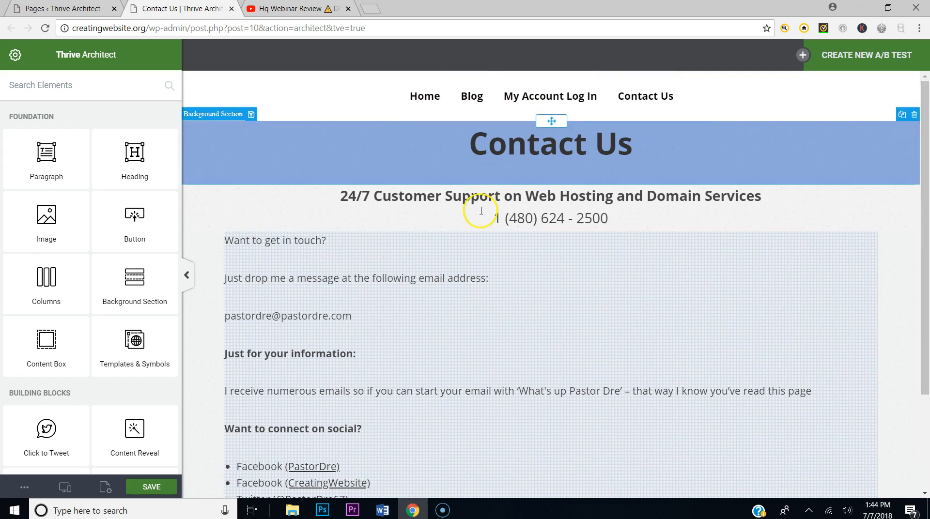
{"action": "left_click", "coordinate": [638, 218]}
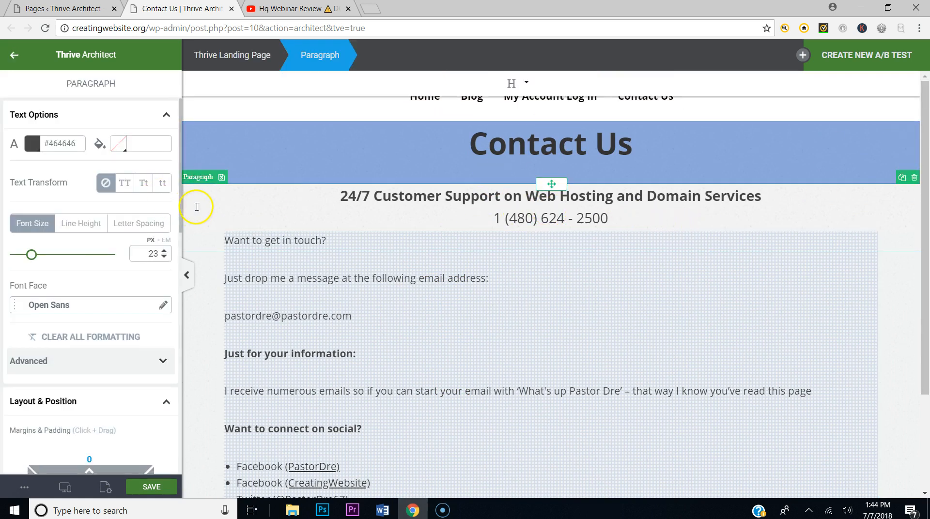
{"action": "left_click", "coordinate": [19, 58]}
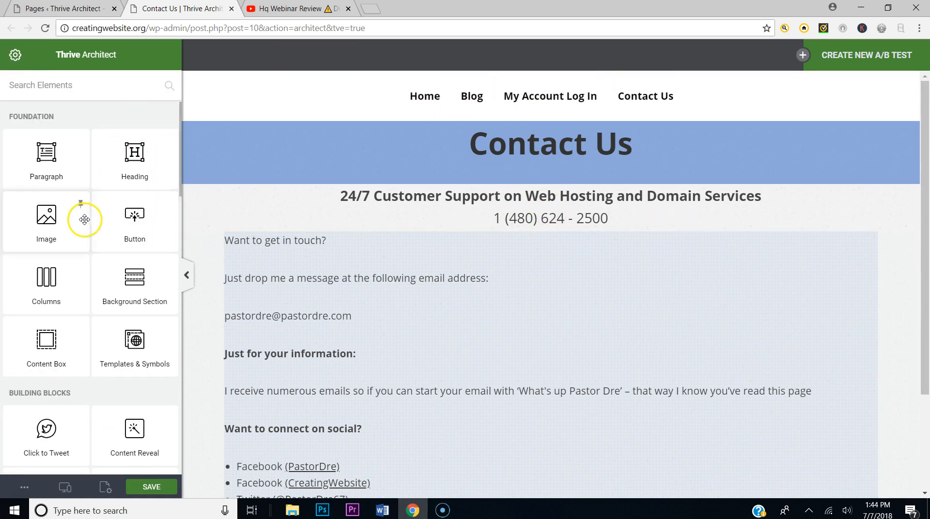
{"action": "scroll", "coordinate": [110, 265], "scroll_direction": "down", "scroll_amount": 7}
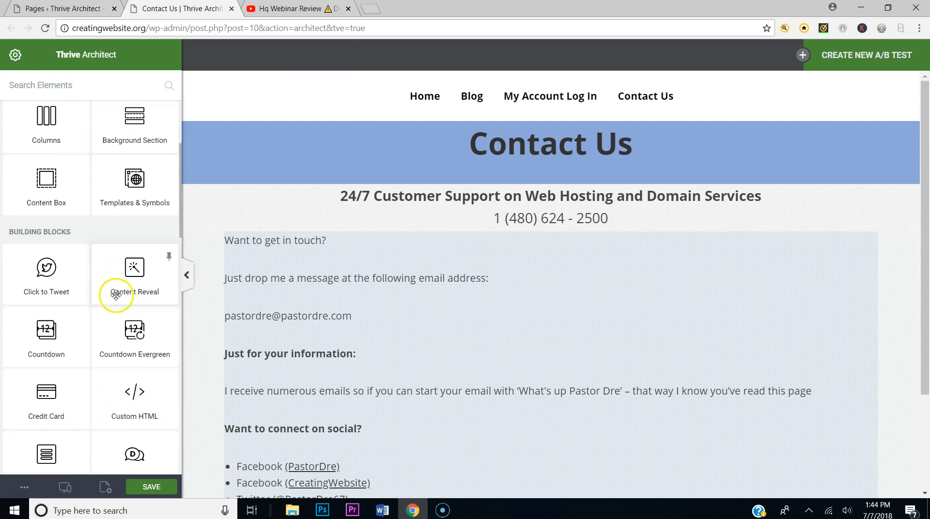
{"action": "scroll", "coordinate": [117, 314], "scroll_direction": "down", "scroll_amount": 10}
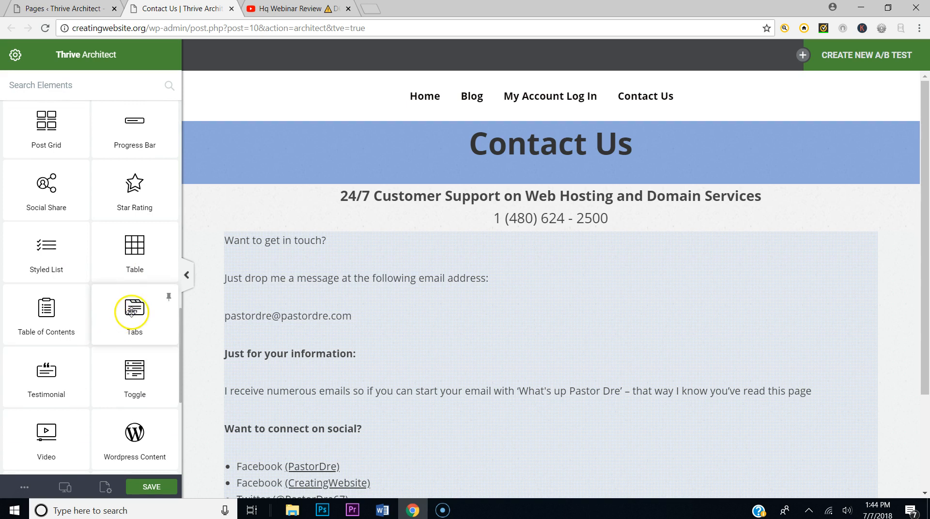
{"action": "scroll", "coordinate": [109, 326], "scroll_direction": "down", "scroll_amount": 3}
{"action": "left_click_drag", "start_coordinate": [111, 330], "coordinate": [599, 228]}
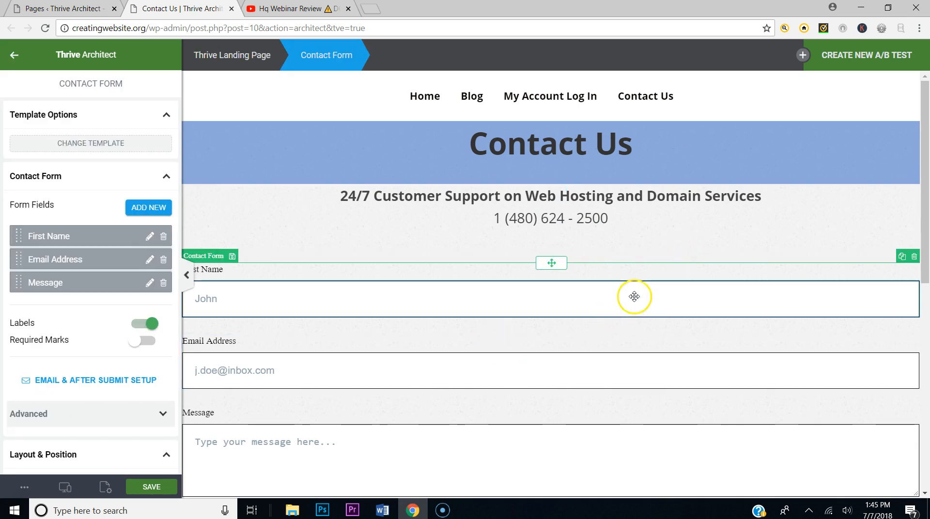
Step: Link the padding of the contact form's grouped inputs and set it to 7 on all sides
{"action": "left_click", "coordinate": [633, 297]}
{"action": "left_click", "coordinate": [333, 303]}
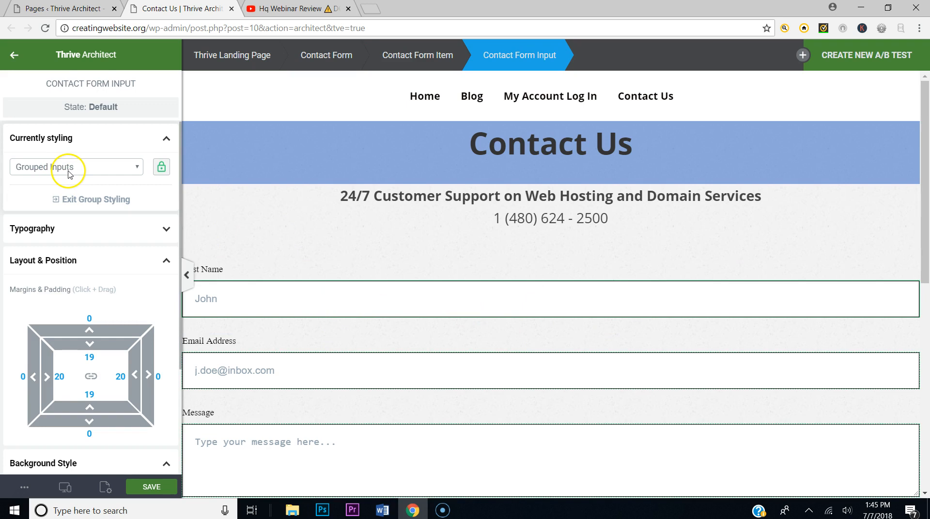
{"action": "left_click", "coordinate": [94, 379]}
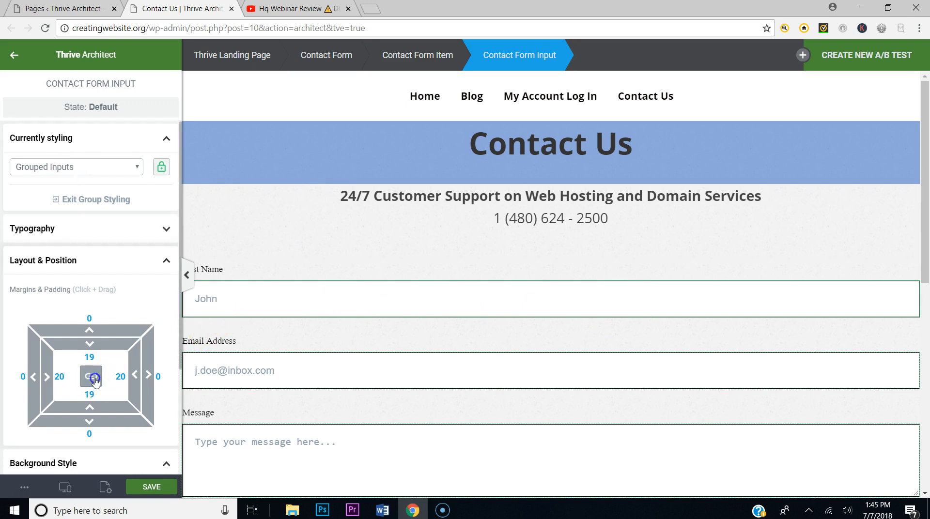
{"action": "type", "text": "5"}
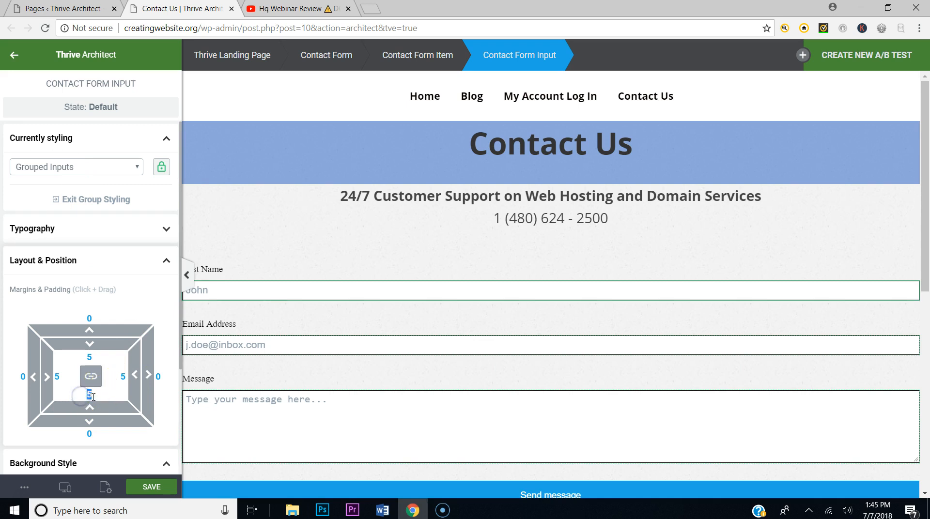
{"action": "type", "text": "0"}
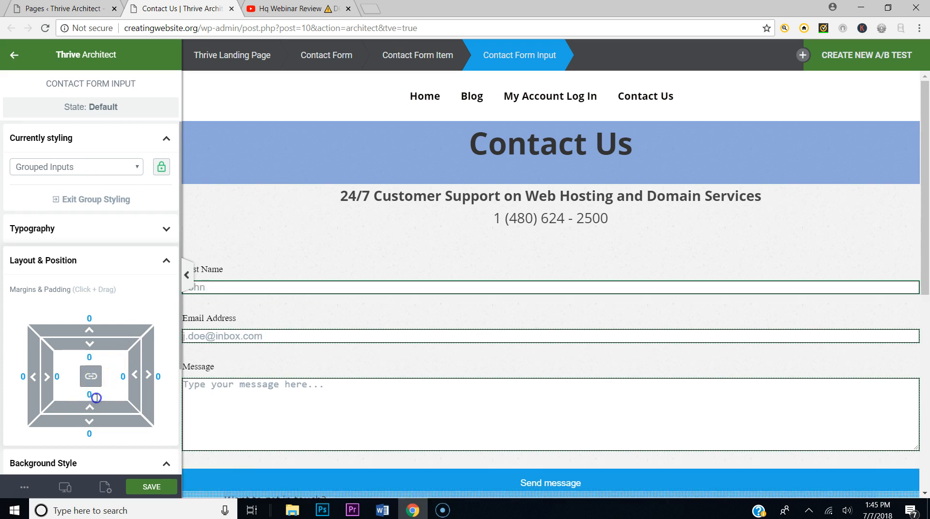
{"action": "type", "text": "7"}
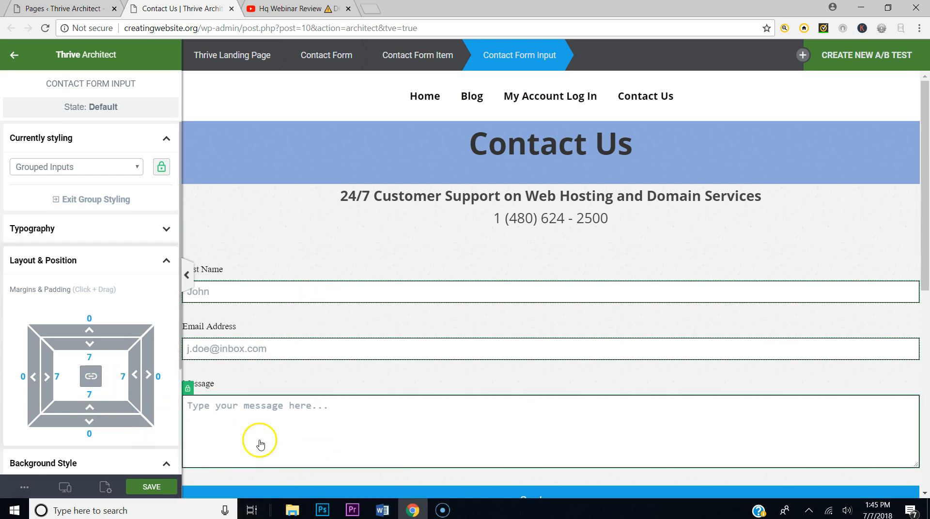
Step: Add a solid white background layer to the grouped form inputs and save the page
{"action": "scroll", "coordinate": [315, 356], "scroll_direction": "down", "scroll_amount": 3}
{"action": "left_click", "coordinate": [166, 261]}
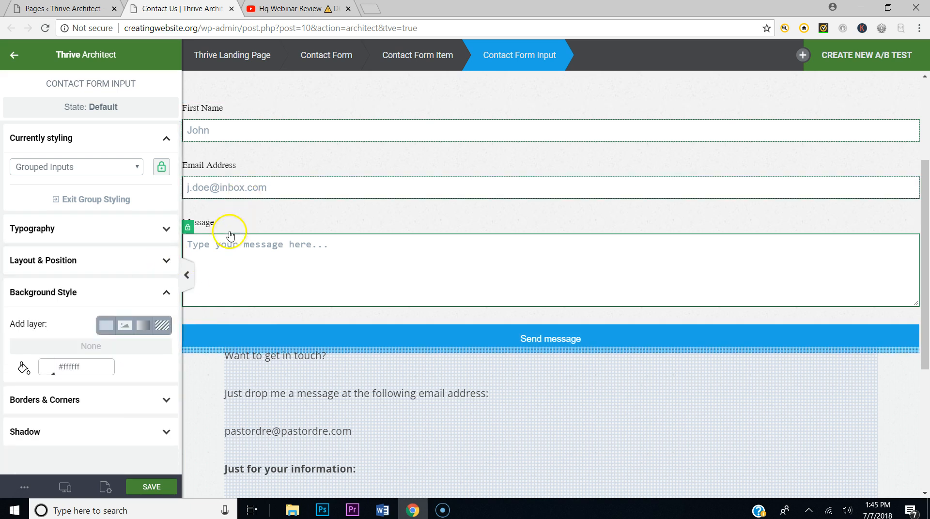
{"action": "left_click", "coordinate": [106, 325]}
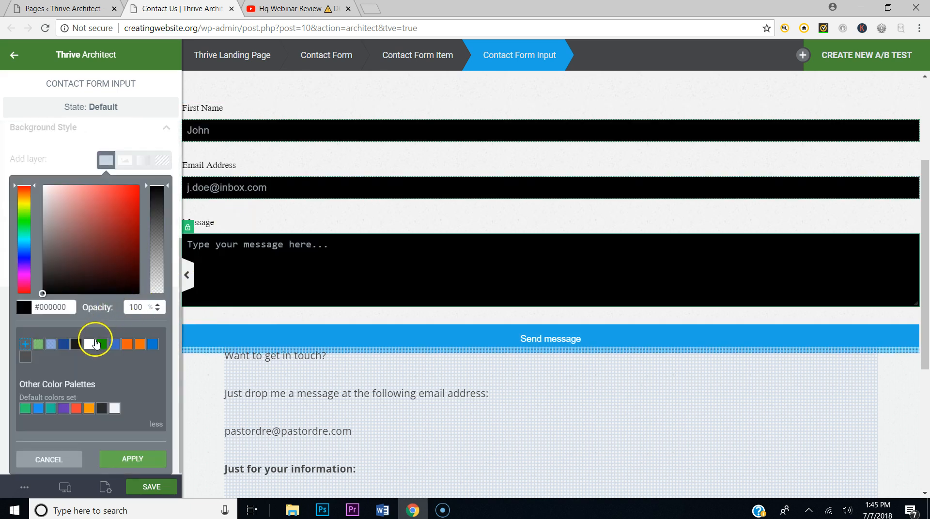
{"action": "left_click", "coordinate": [89, 343]}
{"action": "left_click", "coordinate": [130, 468]}
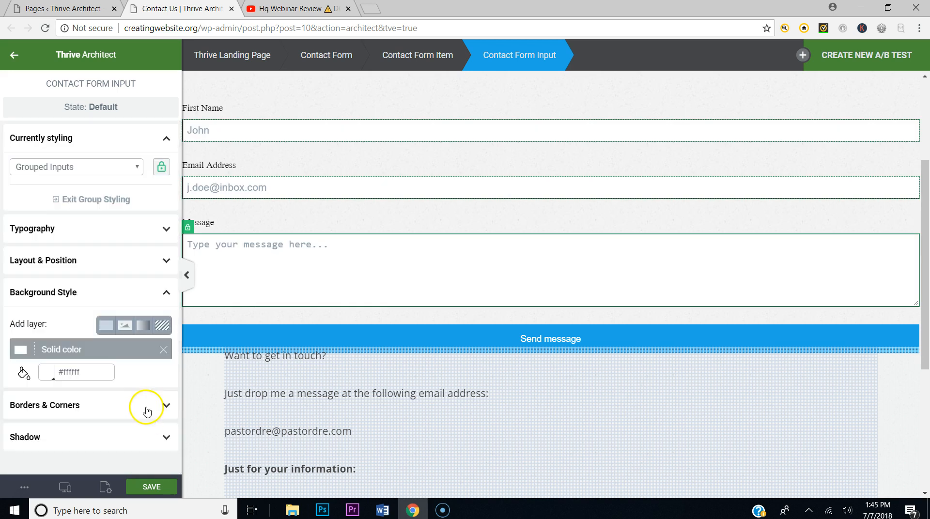
{"action": "left_click", "coordinate": [151, 490]}
Step: Exit group styling of the form inputs and return to the overall Contact Form settings
{"action": "left_click", "coordinate": [150, 138]}
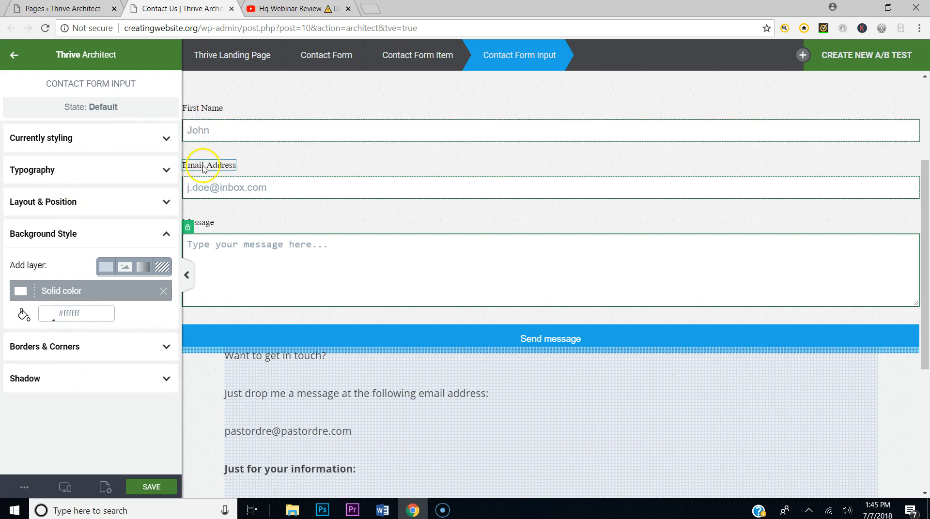
{"action": "left_click", "coordinate": [207, 187]}
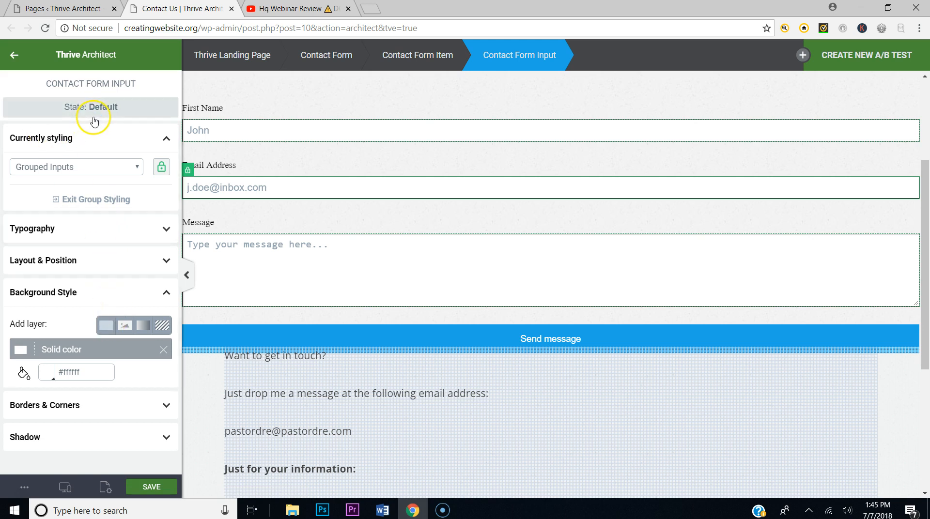
{"action": "left_click", "coordinate": [207, 129]}
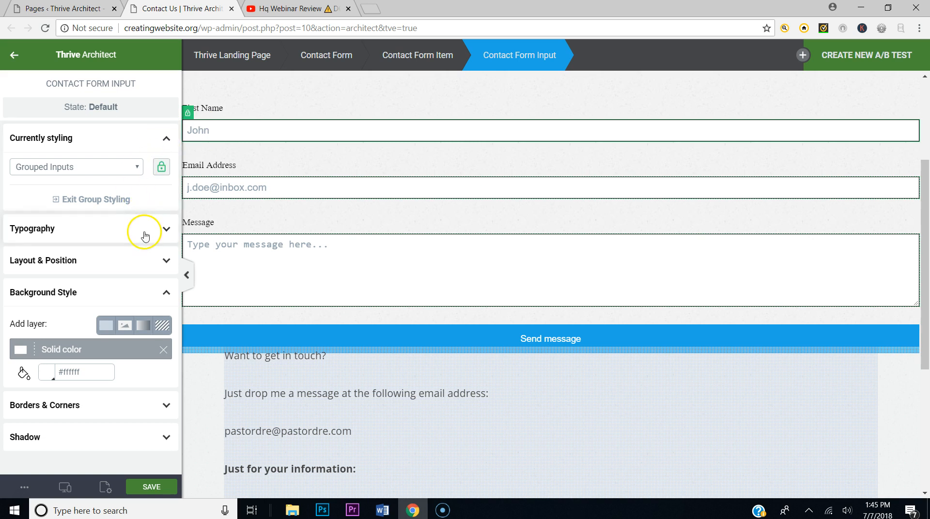
{"action": "left_click", "coordinate": [128, 170]}
{"action": "left_click", "coordinate": [117, 201]}
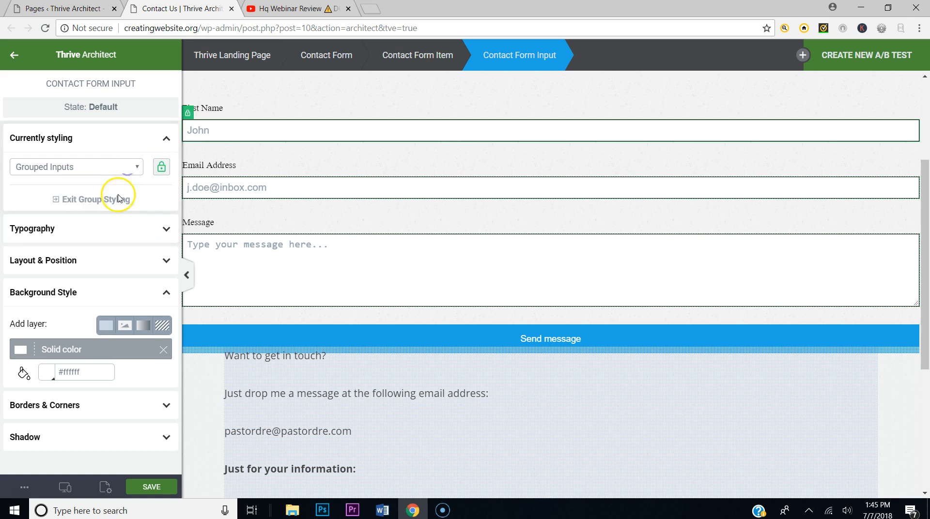
{"action": "left_click", "coordinate": [121, 199]}
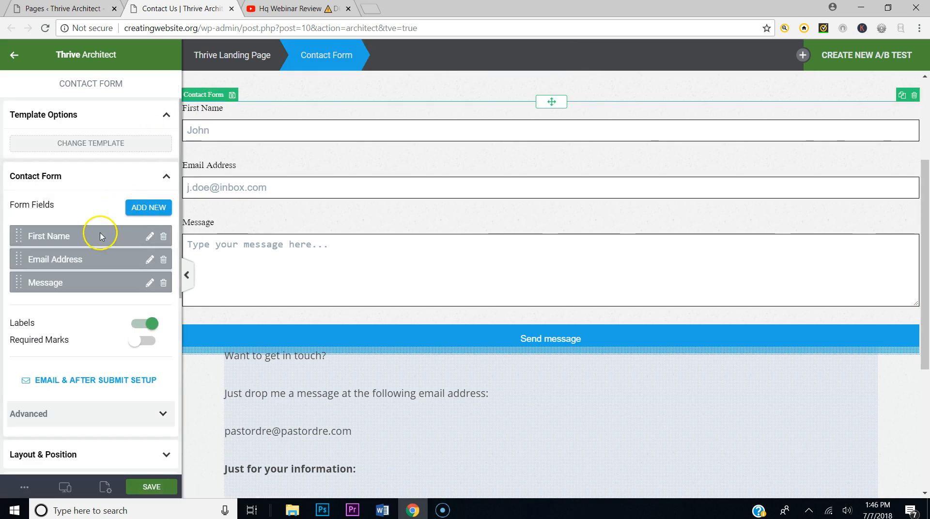
Step: Review the Email Address field's settings and available field types, and apply them without changes
{"action": "left_click", "coordinate": [150, 260]}
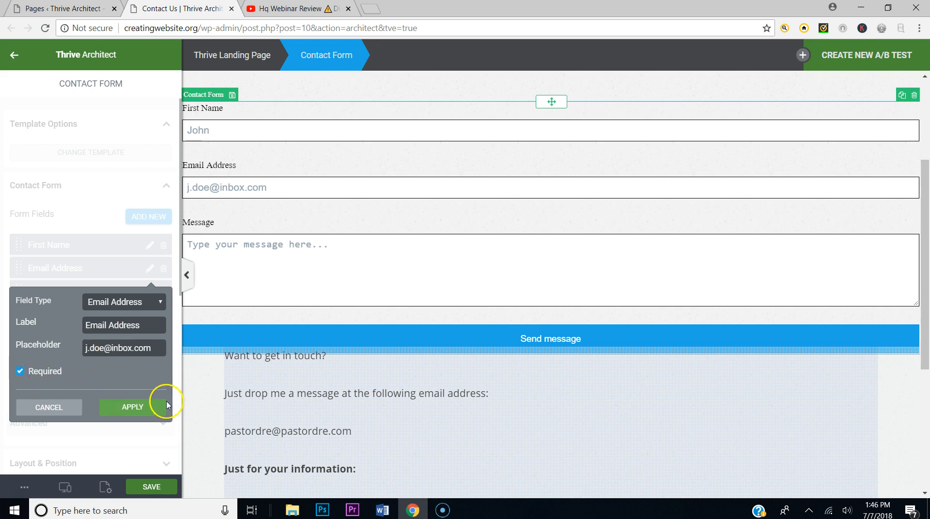
{"action": "left_click", "coordinate": [156, 303]}
{"action": "left_click", "coordinate": [156, 303]}
{"action": "left_click", "coordinate": [133, 408]}
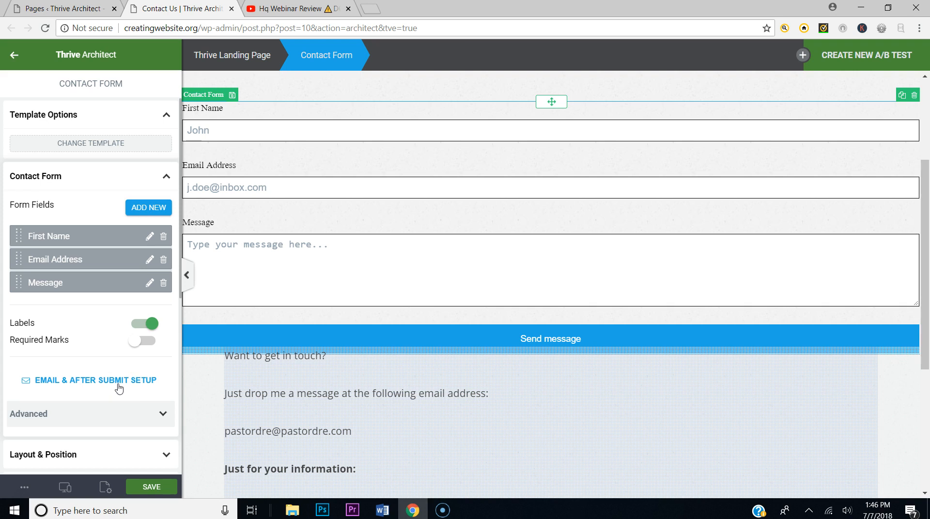
Step: Set the form's email details with the recipient's email address and the subject "New message from Creating Website Webpage"
{"action": "left_click", "coordinate": [118, 386]}
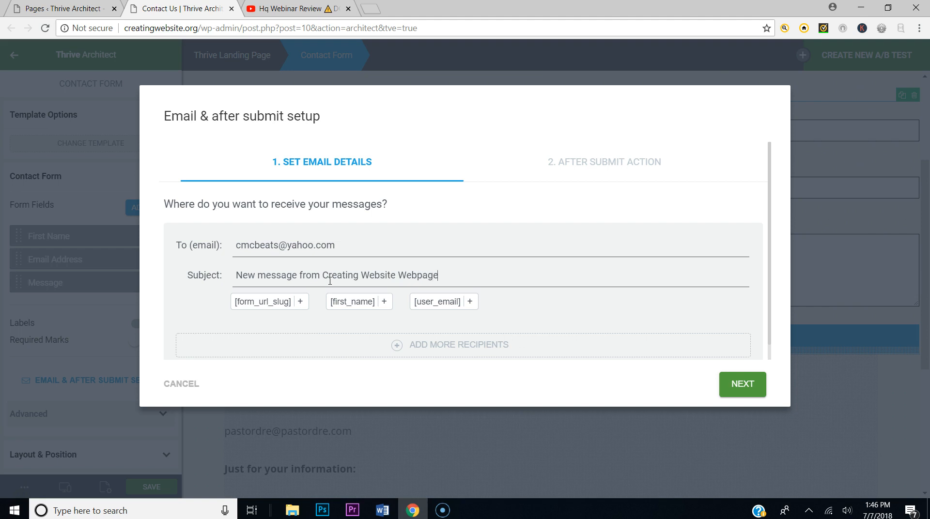
{"action": "scroll", "coordinate": [450, 323], "scroll_direction": "down", "scroll_amount": 1}
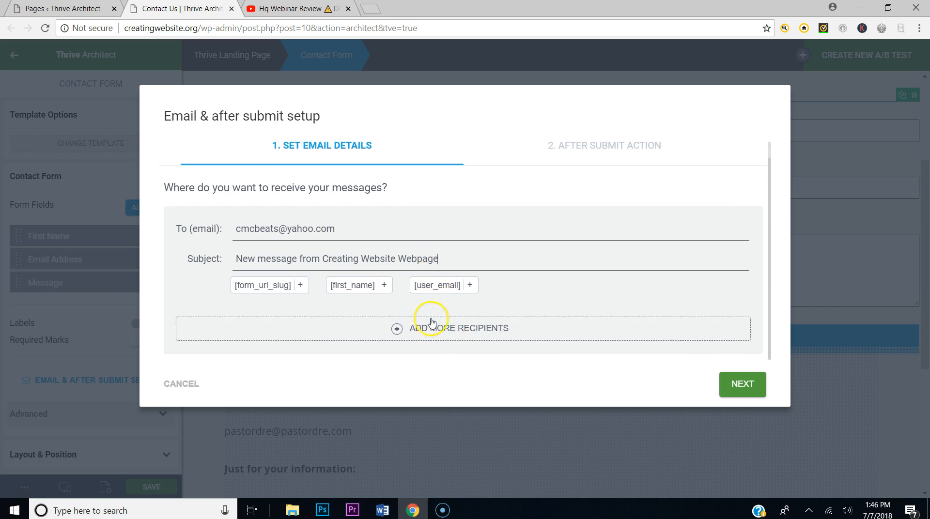
Step: Choose Show success notification as the after-submit action, enable the confirmation email to the user, and save the setup and page
{"action": "left_click", "coordinate": [639, 146]}
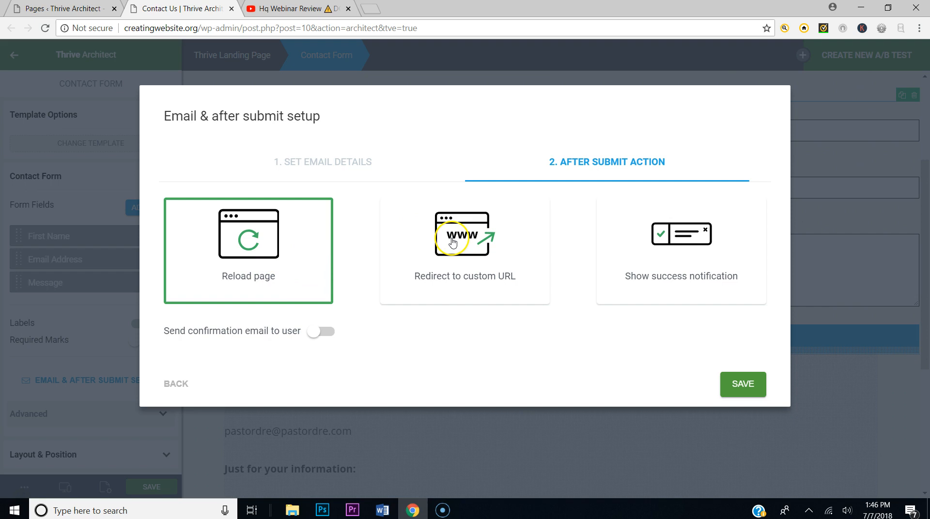
{"action": "left_click", "coordinate": [651, 237]}
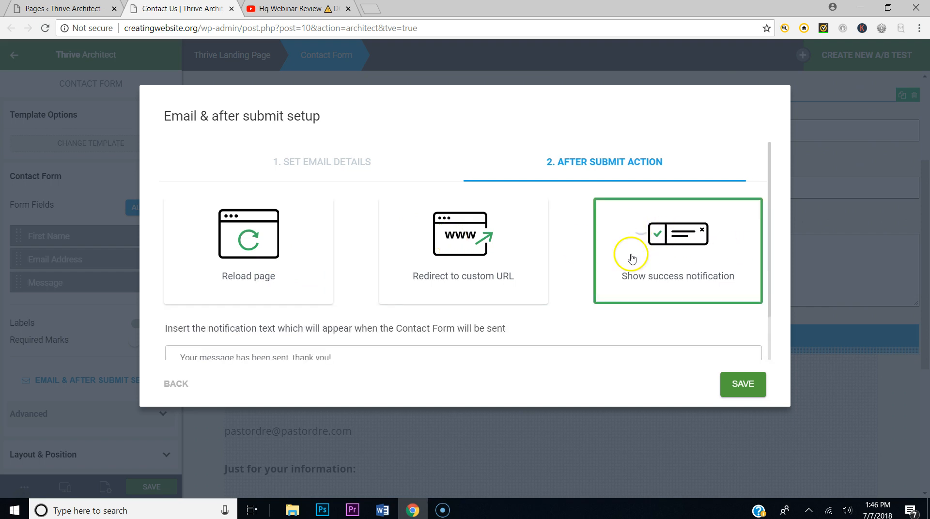
{"action": "scroll", "coordinate": [383, 339], "scroll_direction": "down", "scroll_amount": 1}
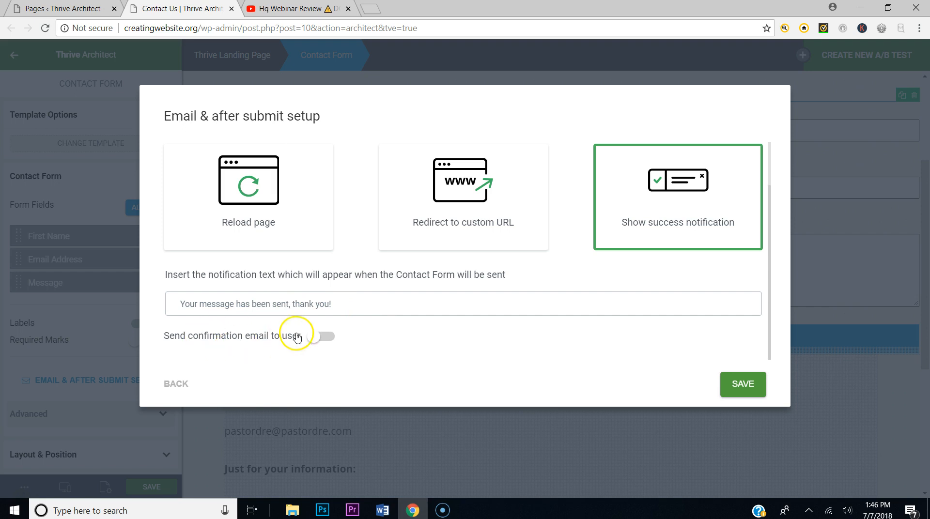
{"action": "left_click", "coordinate": [324, 339]}
{"action": "left_click", "coordinate": [741, 383]}
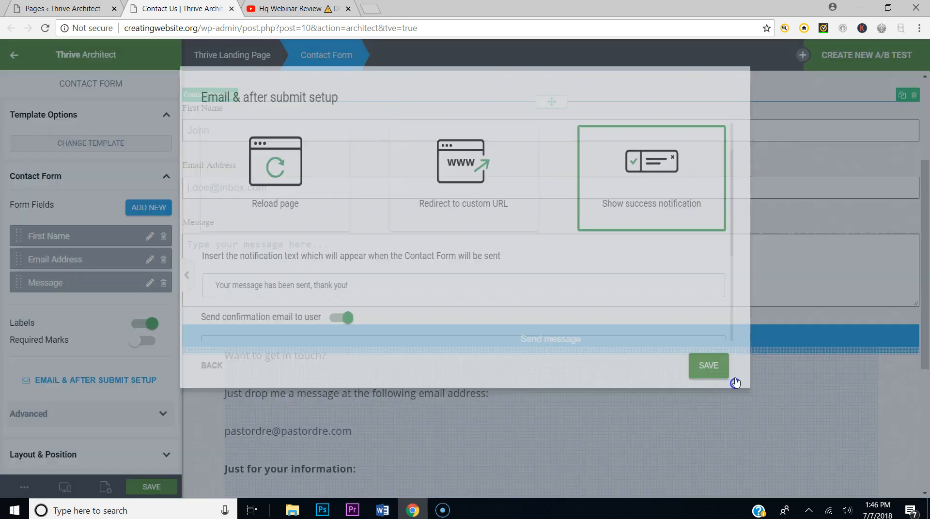
{"action": "left_click", "coordinate": [172, 498]}
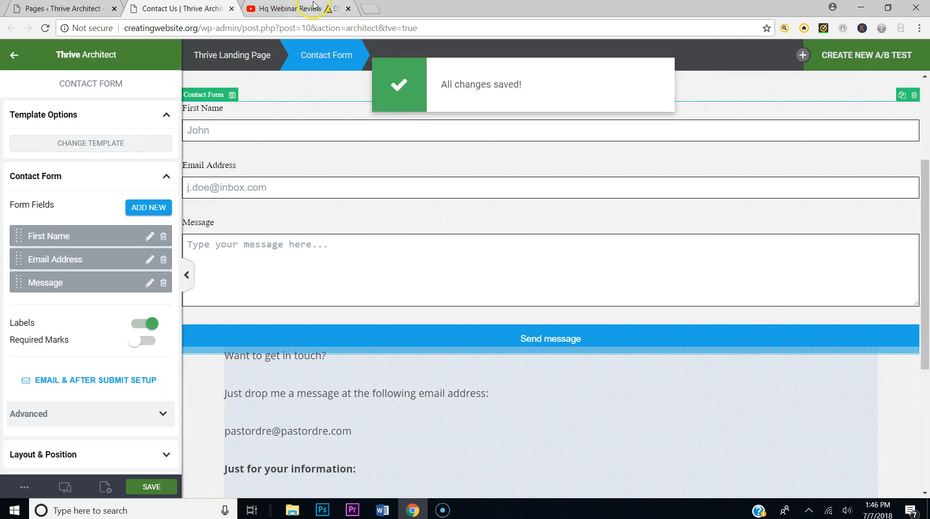
Step: Open creatingwebsite.org in a new browser tab and check the contact form on its live Contact Us page
{"action": "left_click", "coordinate": [371, 9]}
{"action": "type", "text": "crea"}
{"action": "key", "text": "Return"}
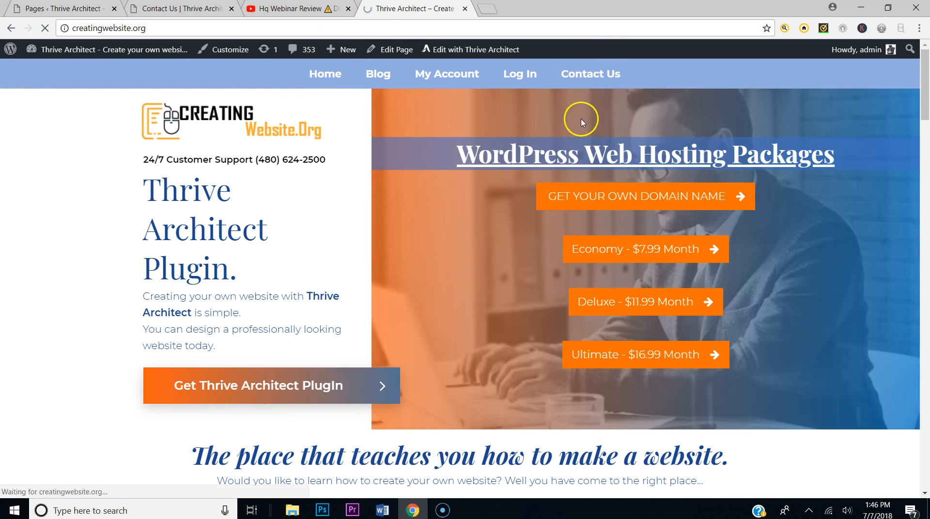
{"action": "scroll", "coordinate": [557, 269], "scroll_direction": "down", "scroll_amount": 2}
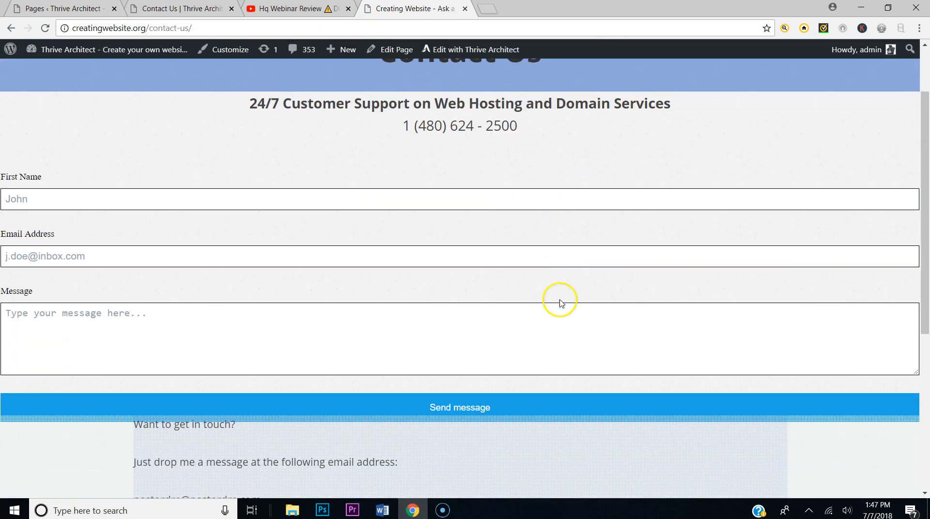
Step: Return to the Thrive Architect editor tab and add a content box directly above the contact form
{"action": "scroll", "coordinate": [544, 316], "scroll_direction": "down", "scroll_amount": 2}
{"action": "scroll", "coordinate": [537, 291], "scroll_direction": "up", "scroll_amount": 4}
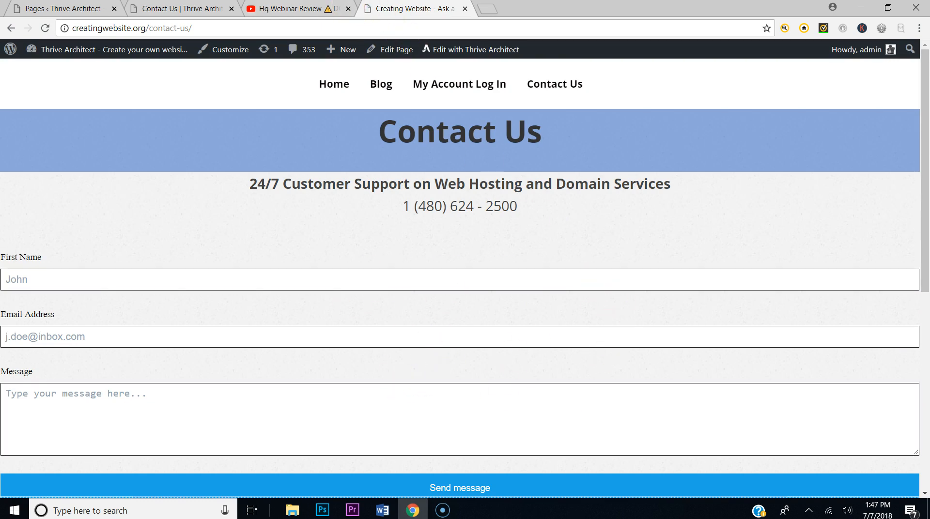
{"action": "left_click", "coordinate": [192, 9]}
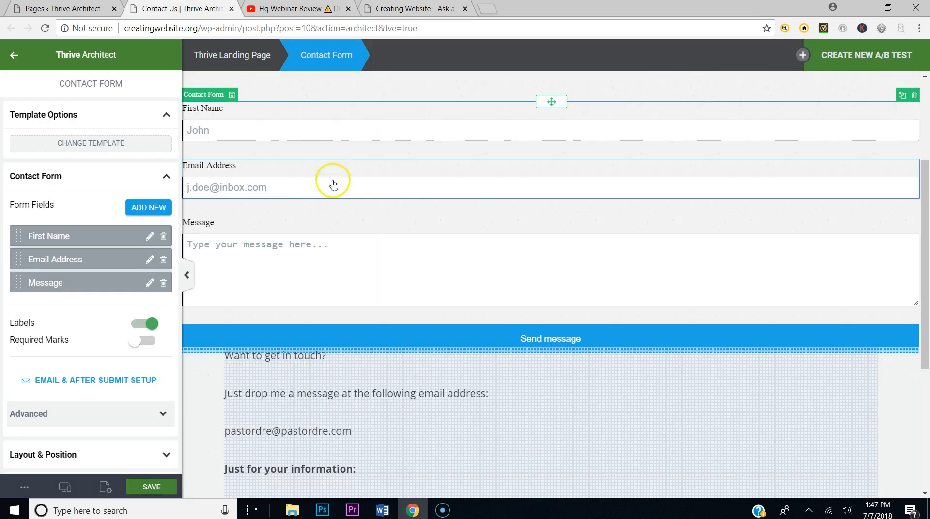
{"action": "left_click", "coordinate": [16, 51]}
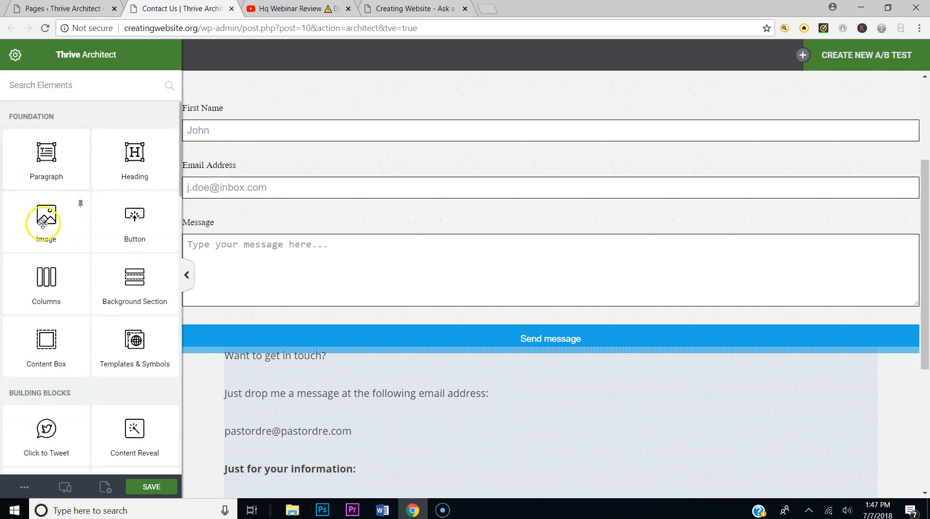
{"action": "left_click_drag", "start_coordinate": [72, 334], "coordinate": [481, 143]}
{"action": "scroll", "coordinate": [485, 155], "scroll_direction": "up", "scroll_amount": 2}
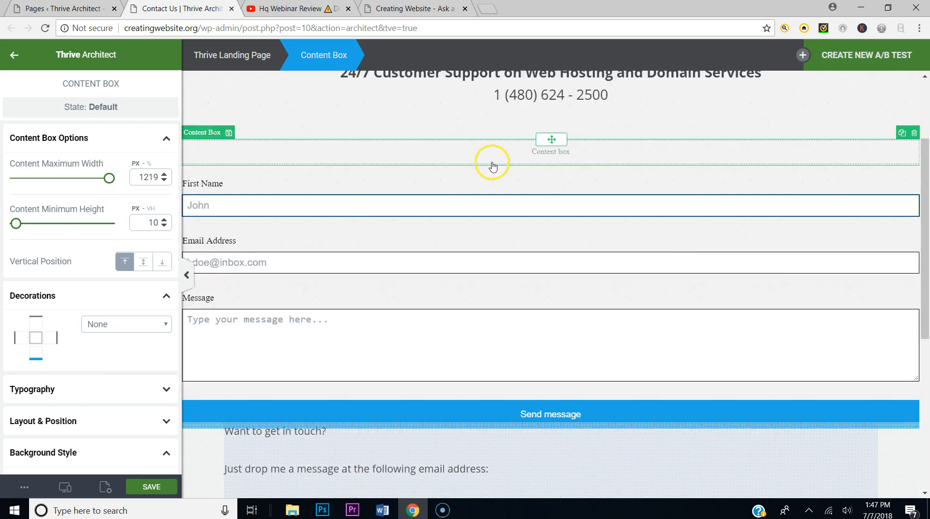
Step: Select the whole contact form and move it into the empty content box above it
{"action": "left_click", "coordinate": [534, 227]}
{"action": "left_click", "coordinate": [547, 234]}
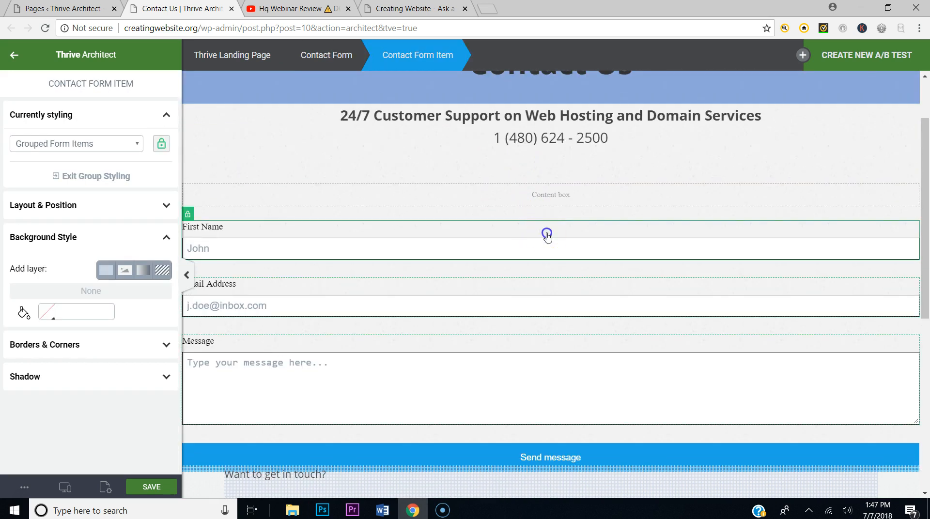
{"action": "left_click", "coordinate": [526, 246]}
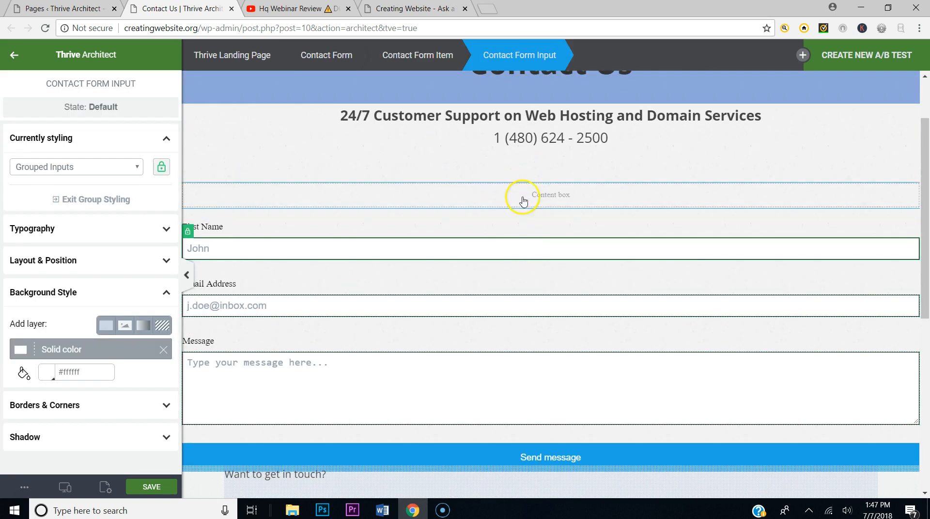
{"action": "left_click", "coordinate": [332, 55]}
{"action": "left_click_drag", "start_coordinate": [549, 222], "coordinate": [515, 195]}
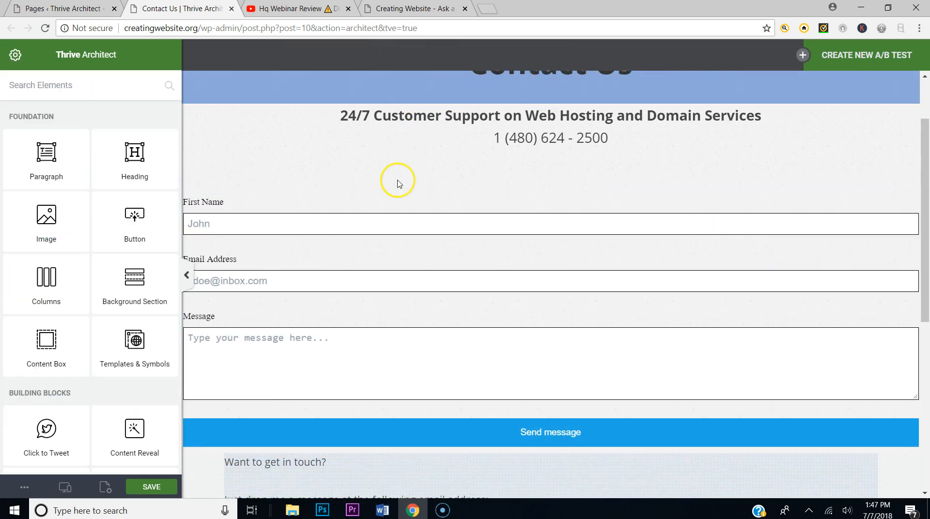
Step: Set the content maximum width of the content box around the form to 784 px
{"action": "left_click", "coordinate": [390, 193]}
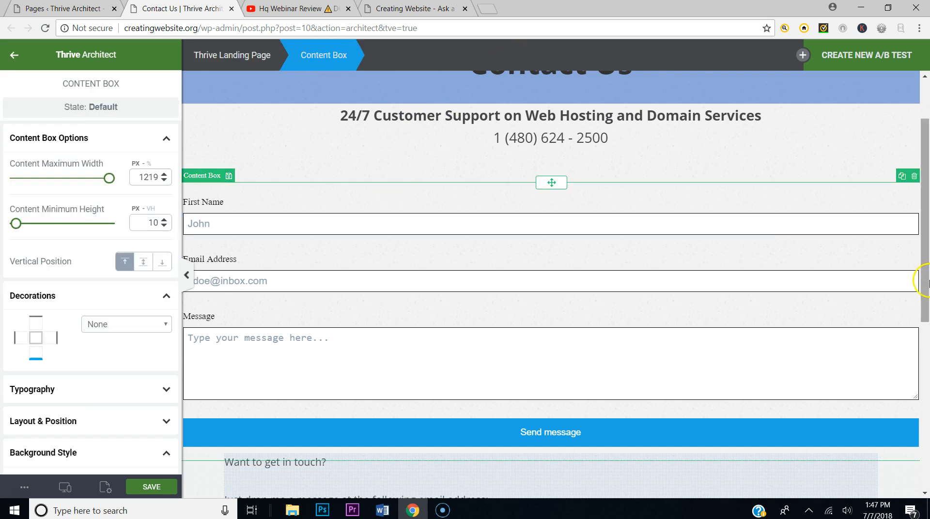
{"action": "left_click_drag", "start_coordinate": [109, 178], "coordinate": [74, 178]}
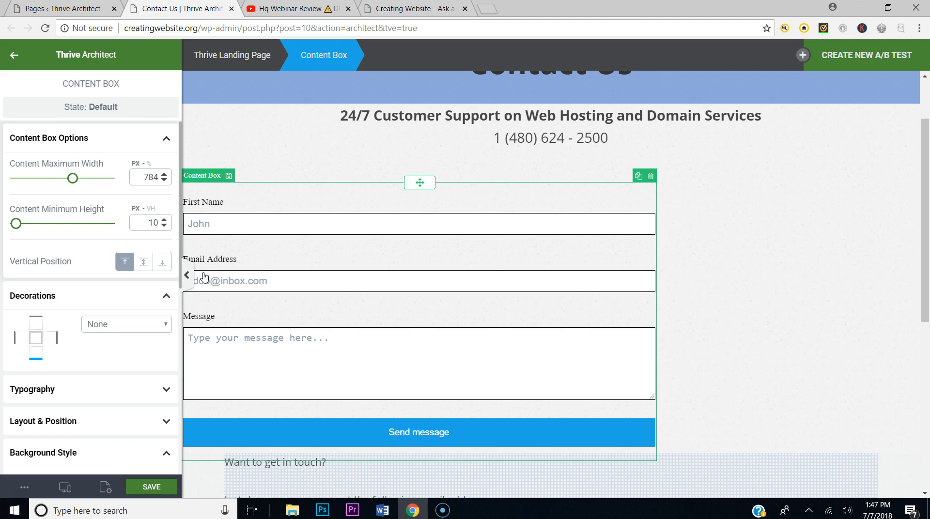
{"action": "left_click", "coordinate": [129, 139]}
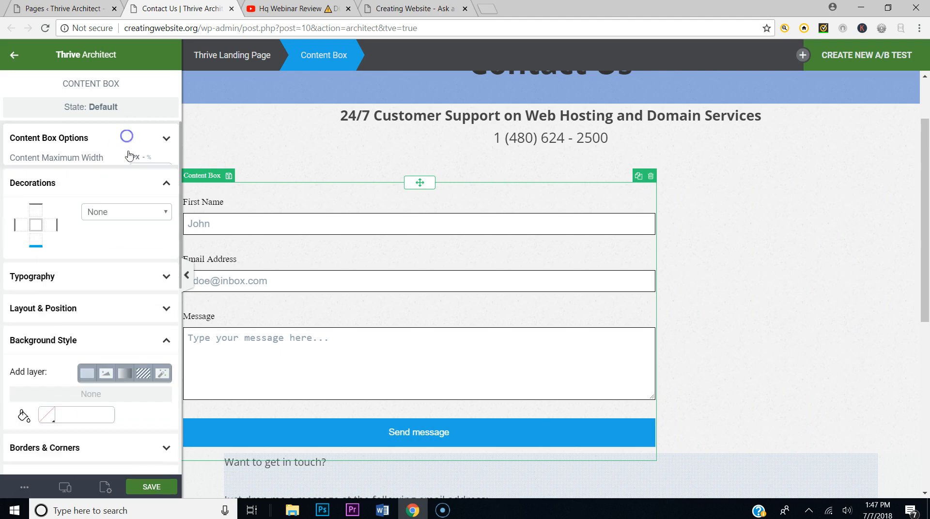
{"action": "left_click", "coordinate": [257, 203]}
{"action": "left_click", "coordinate": [325, 60]}
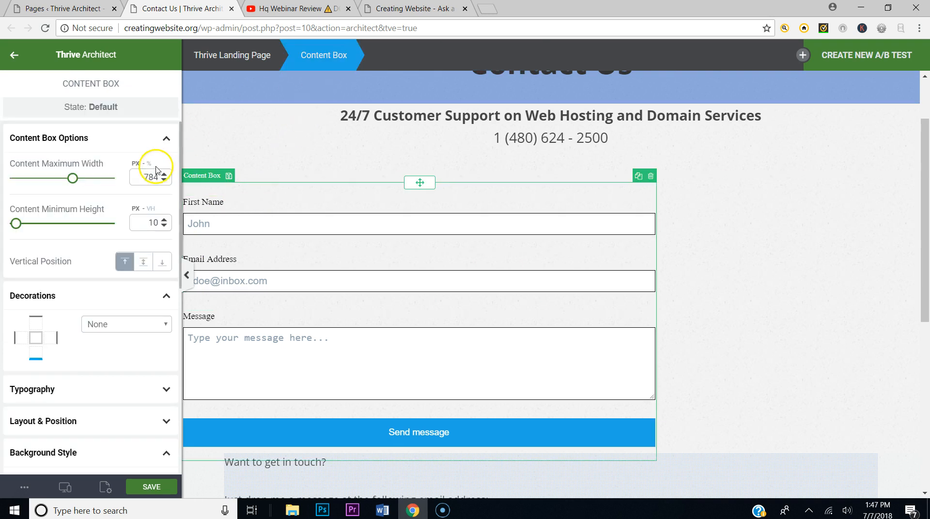
Step: Align the content box to the center of the page and save the changes
{"action": "left_click", "coordinate": [155, 136]}
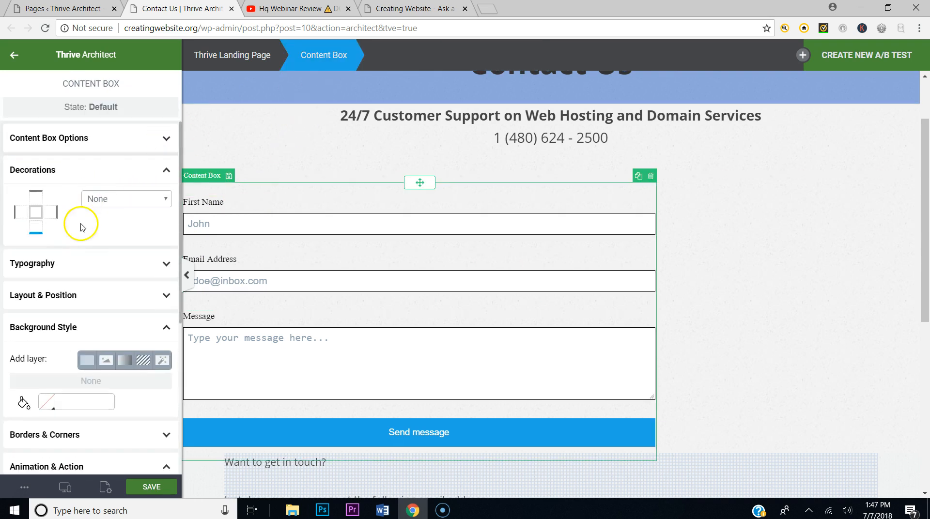
{"action": "left_click", "coordinate": [87, 293]}
{"action": "left_click", "coordinate": [142, 390]}
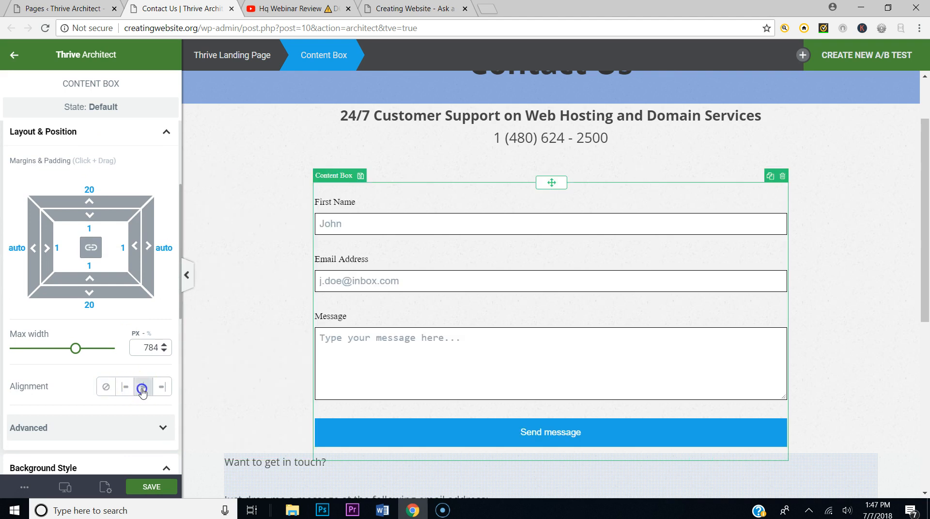
{"action": "left_click", "coordinate": [170, 490]}
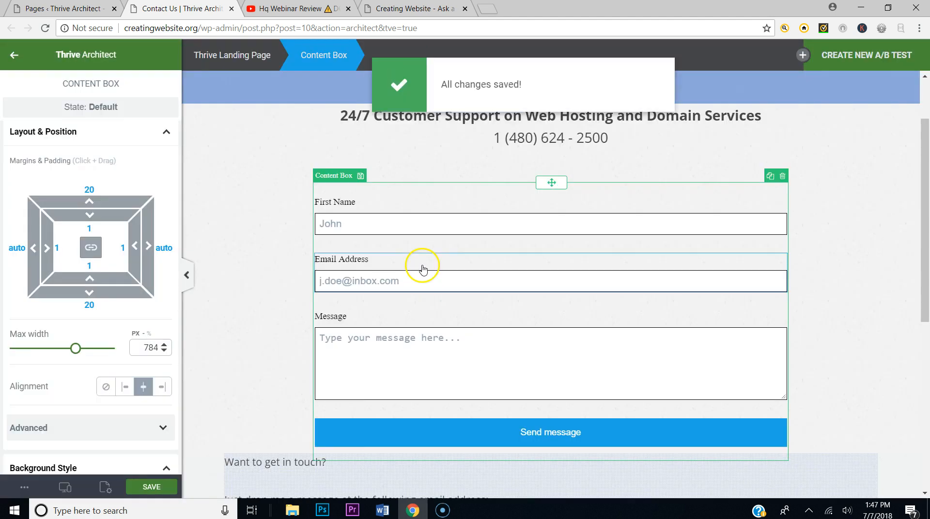
Step: Reduce the margins of the grouped form items to tighten the vertical spacing between the contact form's fields
{"action": "left_click", "coordinate": [508, 209]}
{"action": "left_click", "coordinate": [139, 115]}
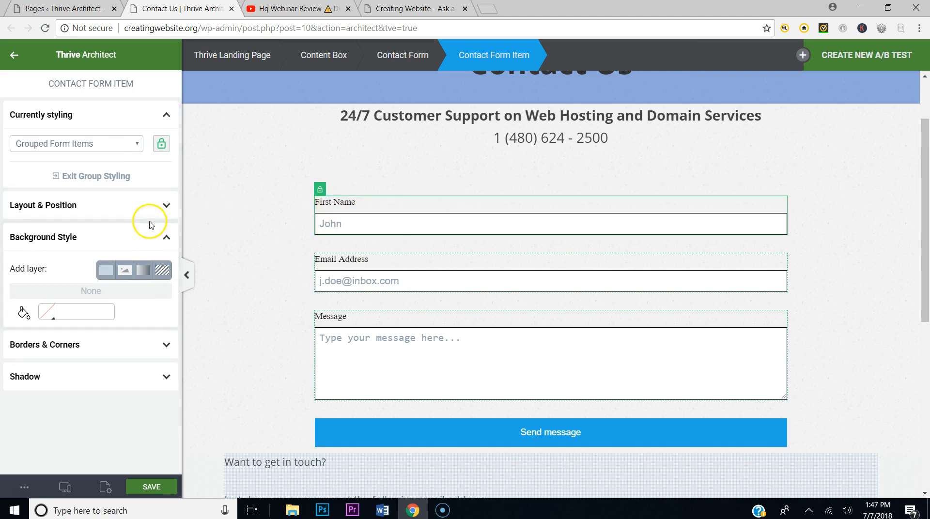
{"action": "left_click", "coordinate": [147, 206]}
{"action": "mouse_move", "coordinate": [91, 275]}
{"action": "left_mouse_down"}
{"action": "mouse_move", "coordinate": [95, 295]}
{"action": "mouse_move", "coordinate": [96, 282]}
{"action": "left_mouse_up"}
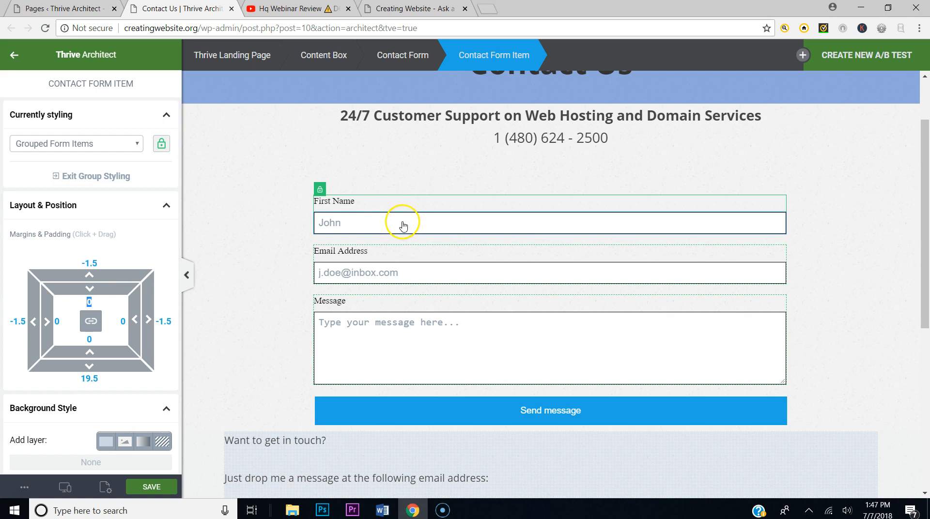
{"action": "left_click", "coordinate": [409, 207]}
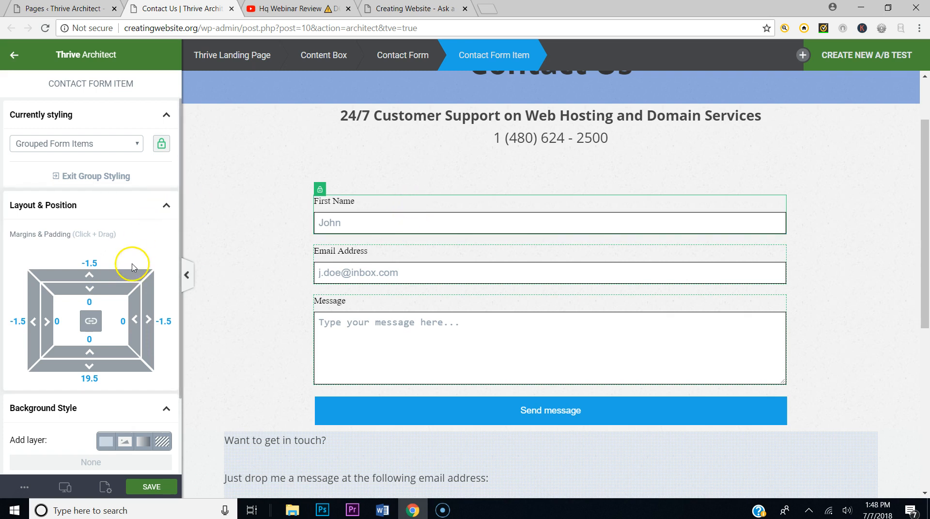
{"action": "left_click_drag", "start_coordinate": [94, 274], "coordinate": [106, 290]}
Step: Reduce the whole contact form's margins to move it up directly beneath the phone number
{"action": "left_click", "coordinate": [401, 56]}
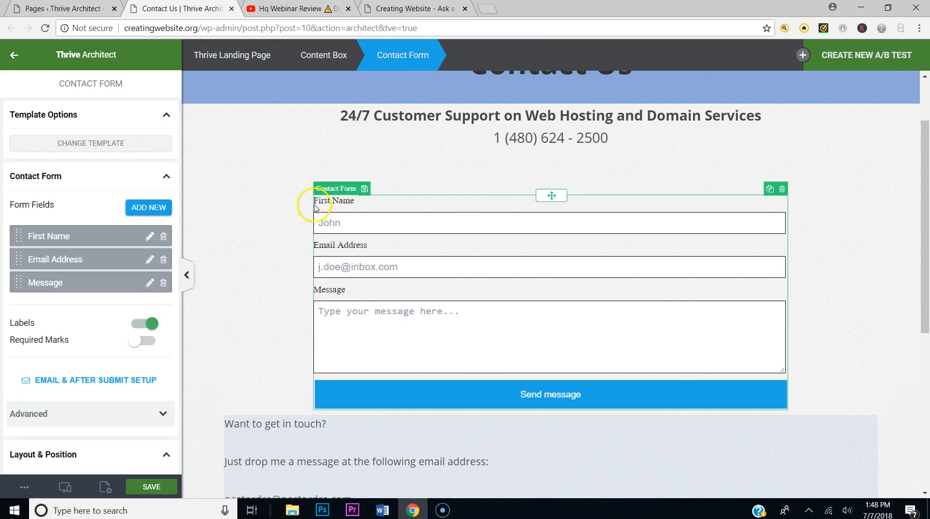
{"action": "left_click", "coordinate": [139, 110]}
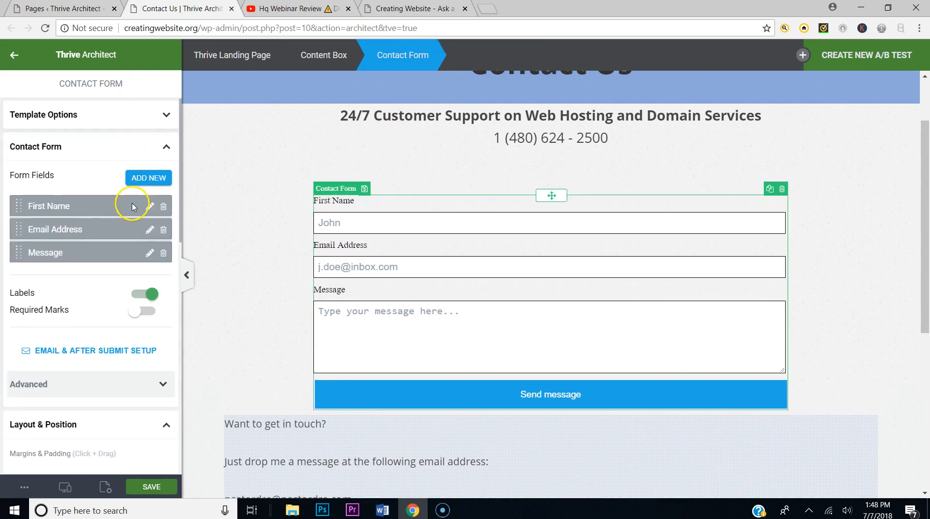
{"action": "left_click", "coordinate": [115, 112]}
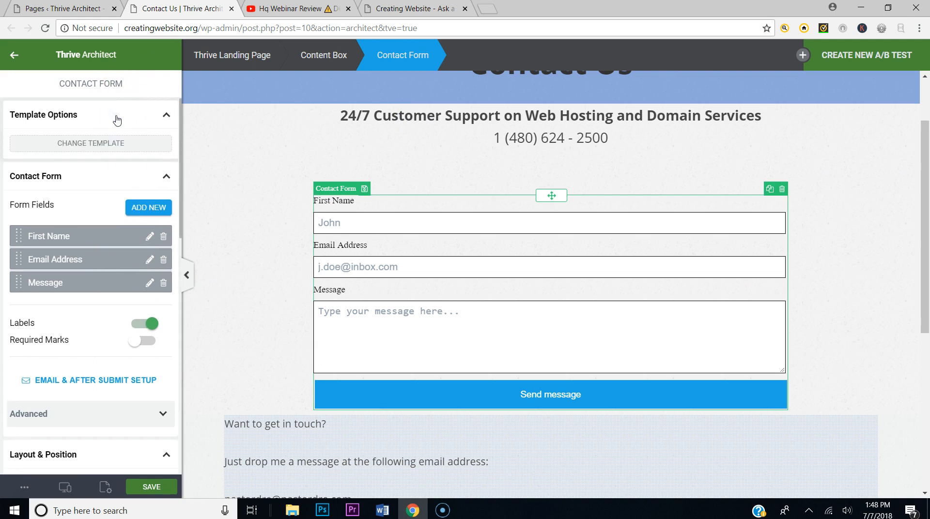
{"action": "left_click", "coordinate": [117, 120]}
{"action": "left_click", "coordinate": [114, 146]}
{"action": "left_click_drag", "start_coordinate": [96, 247], "coordinate": [106, 327]}
{"action": "left_click", "coordinate": [820, 274]}
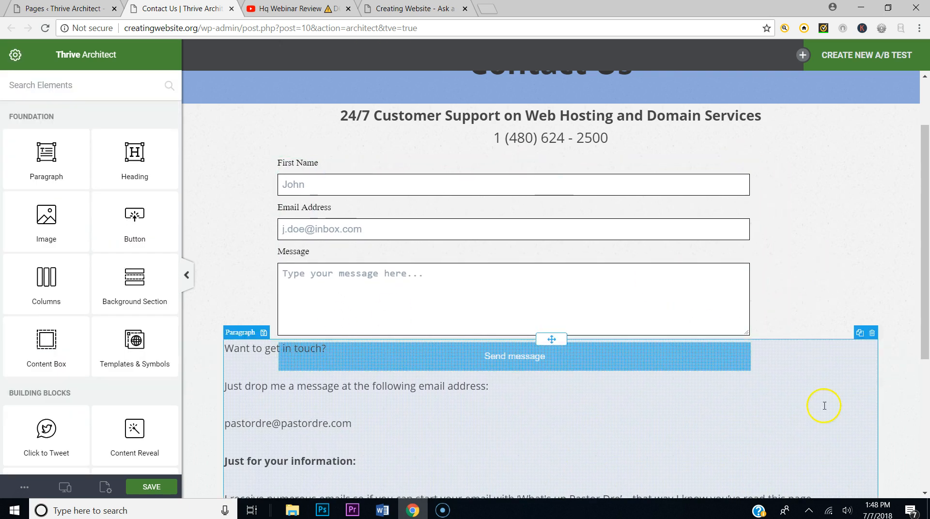
Step: Set the margins of the background section below the form to 98 on all sides and save the page
{"action": "left_click", "coordinate": [827, 349]}
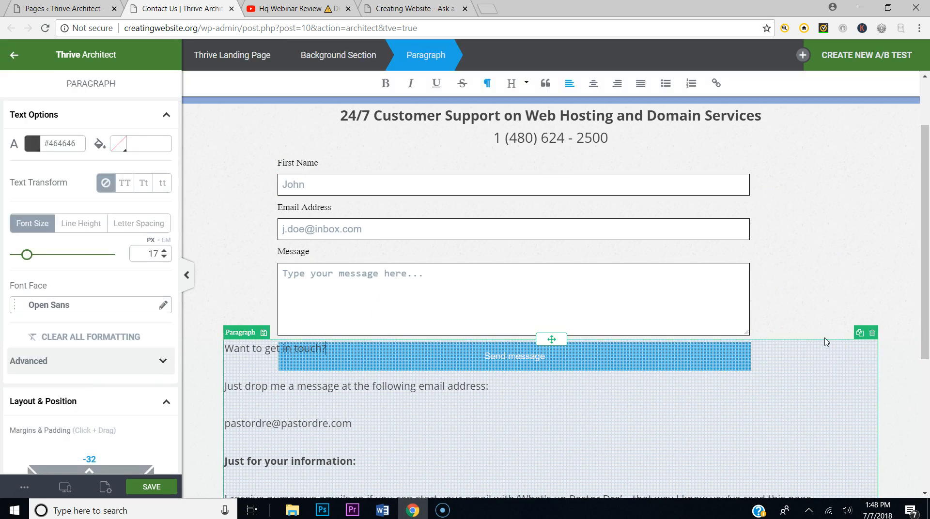
{"action": "left_click", "coordinate": [824, 337]}
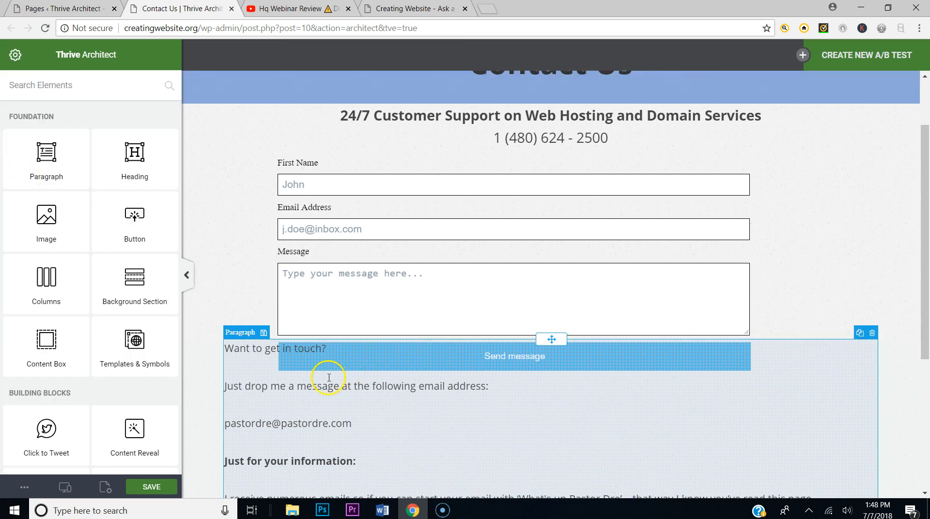
{"action": "left_click", "coordinate": [521, 419]}
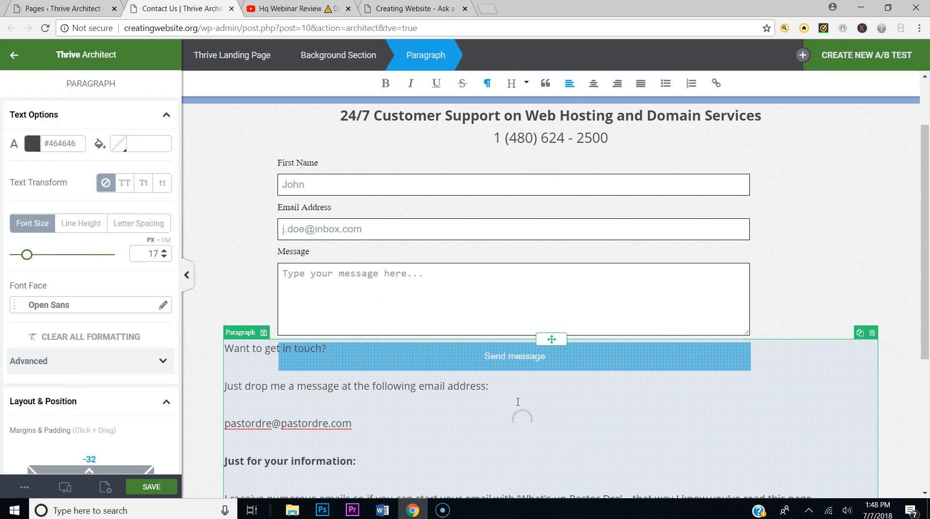
{"action": "left_click", "coordinate": [353, 57]}
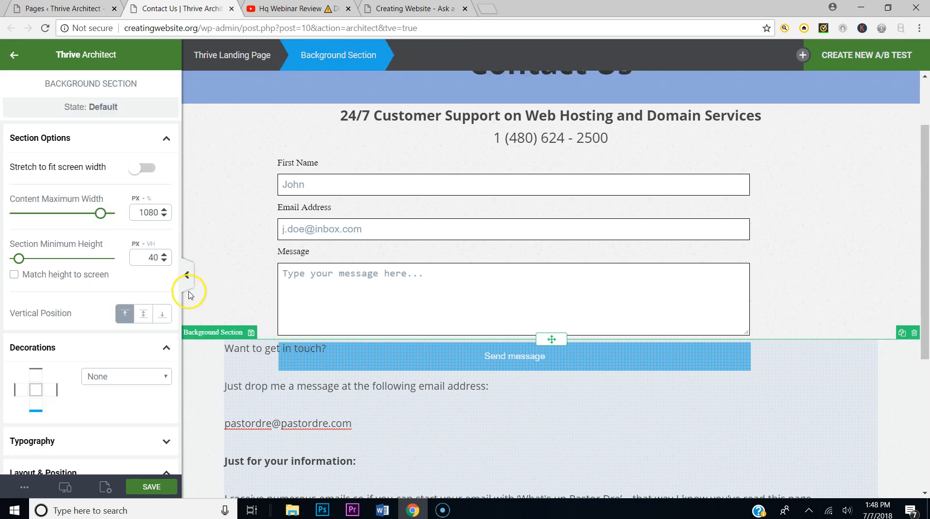
{"action": "left_click", "coordinate": [91, 137]}
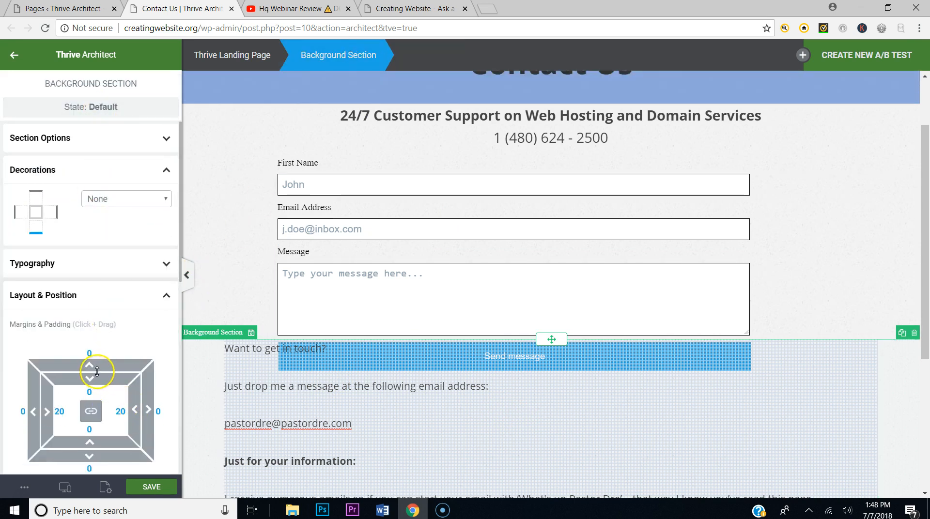
{"action": "left_click_drag", "start_coordinate": [93, 362], "coordinate": [97, 353]}
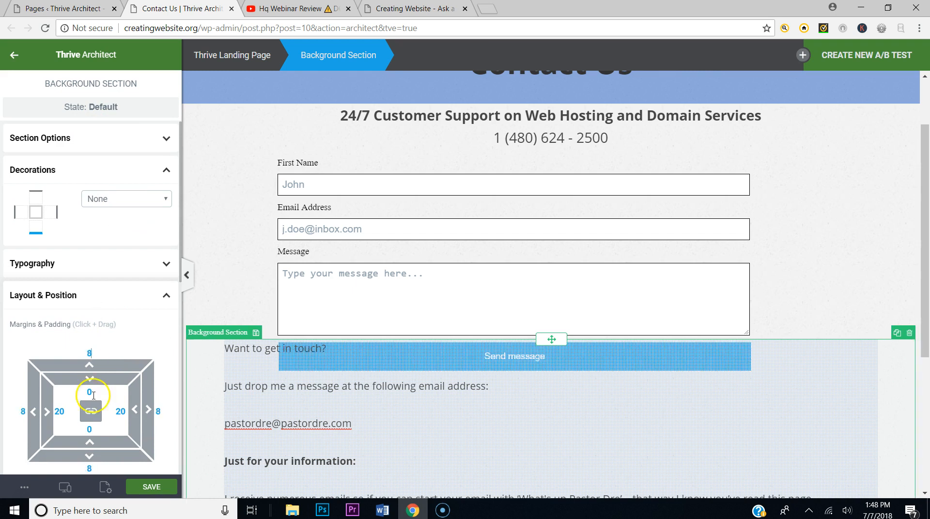
{"action": "left_click_drag", "start_coordinate": [93, 442], "coordinate": [96, 489]}
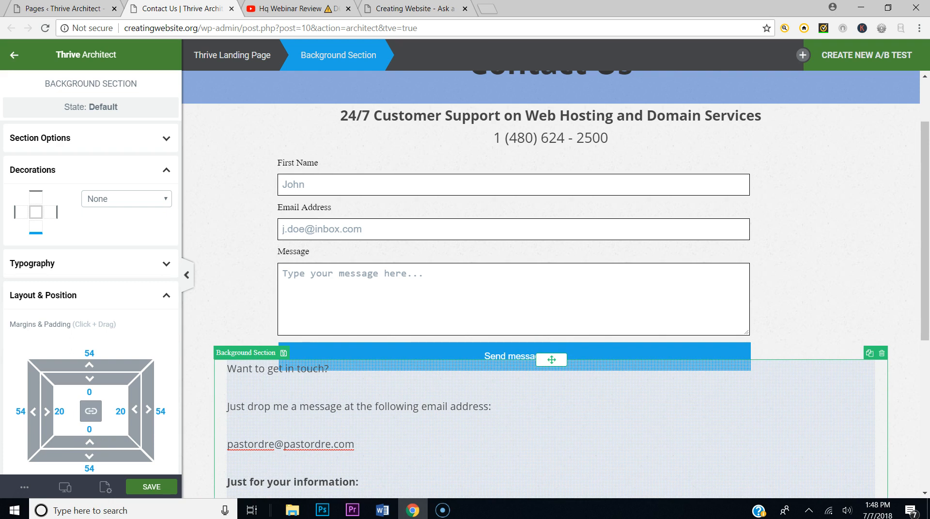
{"action": "left_click_drag", "start_coordinate": [87, 466], "coordinate": [73, 508]}
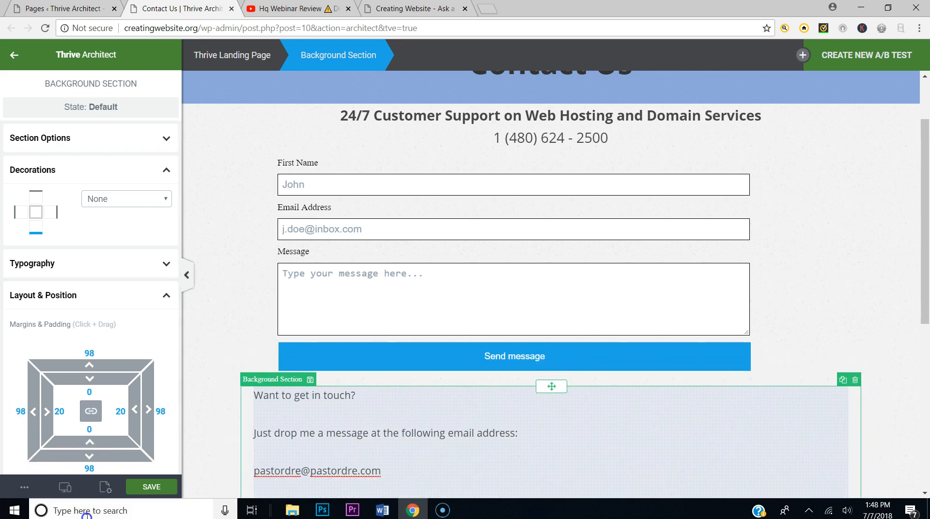
{"action": "left_click", "coordinate": [156, 487]}
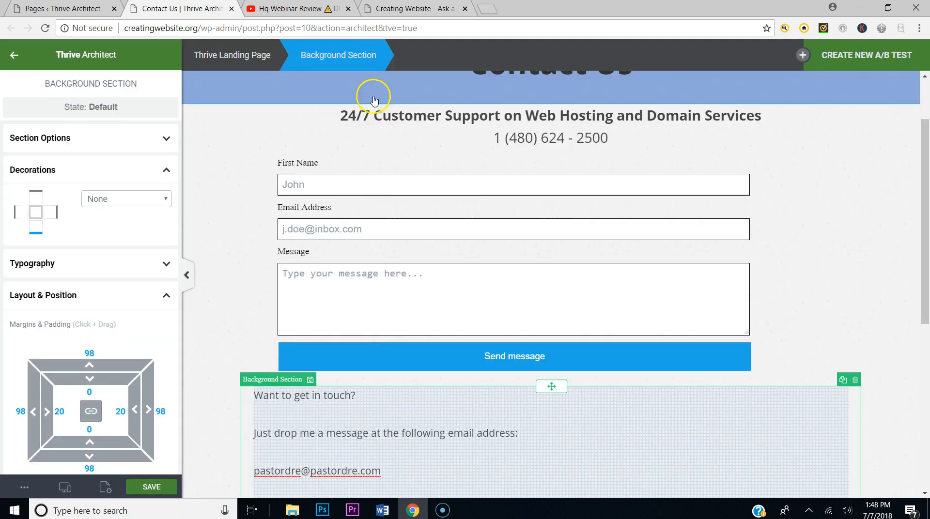
Step: Reload the live Contact Us page in its browser tab and check the form's new layout
{"action": "left_click", "coordinate": [391, 9]}
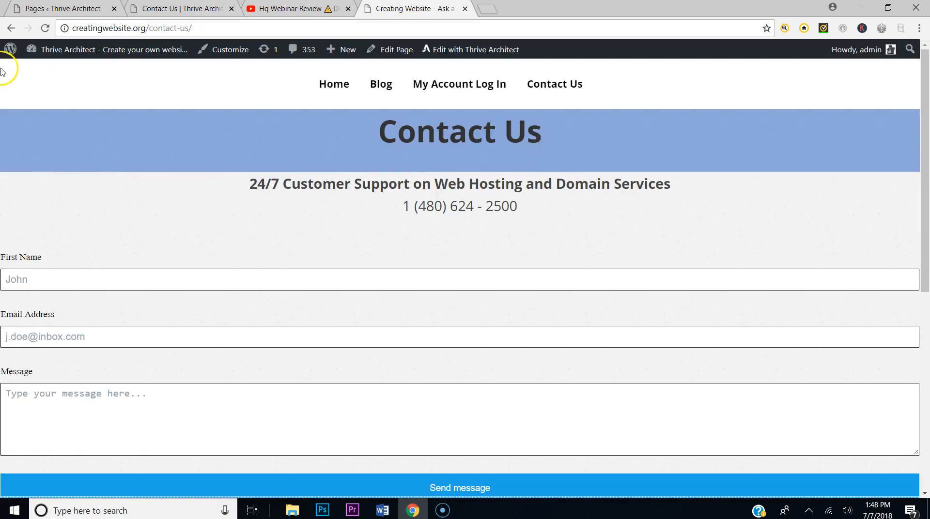
{"action": "left_click", "coordinate": [45, 28]}
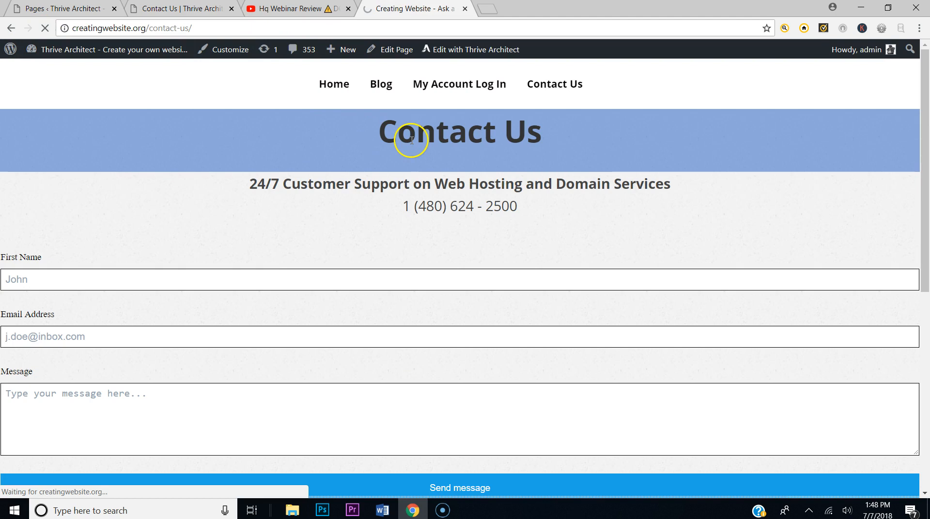
{"action": "scroll", "coordinate": [487, 174], "scroll_direction": "down", "scroll_amount": 3}
{"action": "scroll", "coordinate": [491, 180], "scroll_direction": "down", "scroll_amount": 4}
{"action": "scroll", "coordinate": [492, 183], "scroll_direction": "up", "scroll_amount": 7}
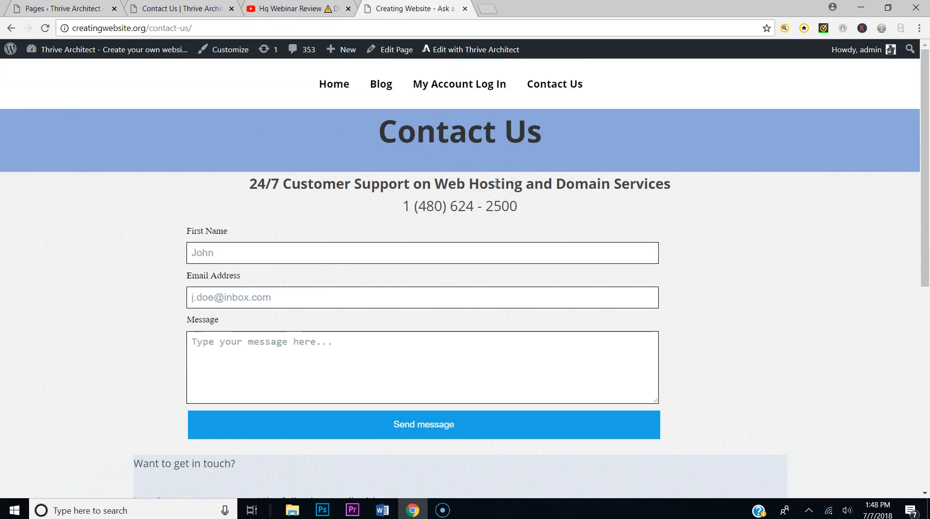